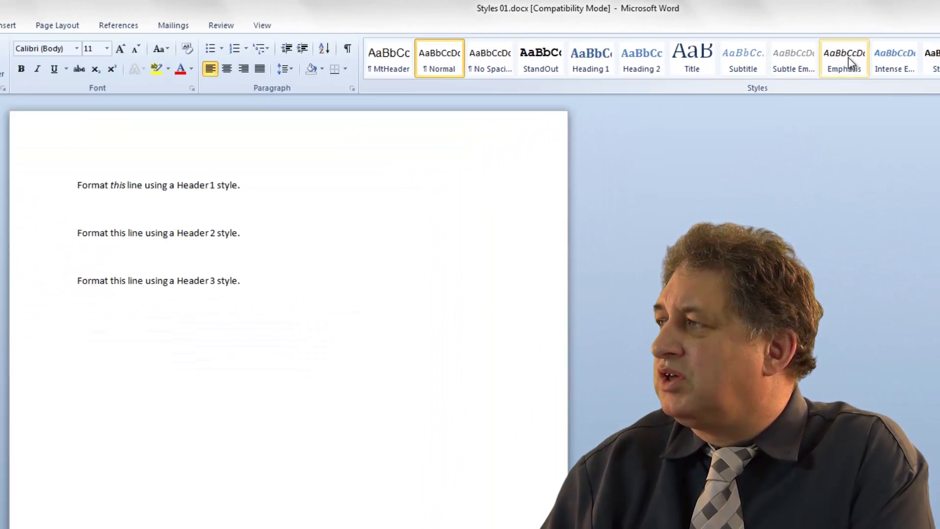
Style the first practice line Heading 1, the second Heading 2 and the third Heading 3
{"action": "left_click", "coordinate": [894, 59]}
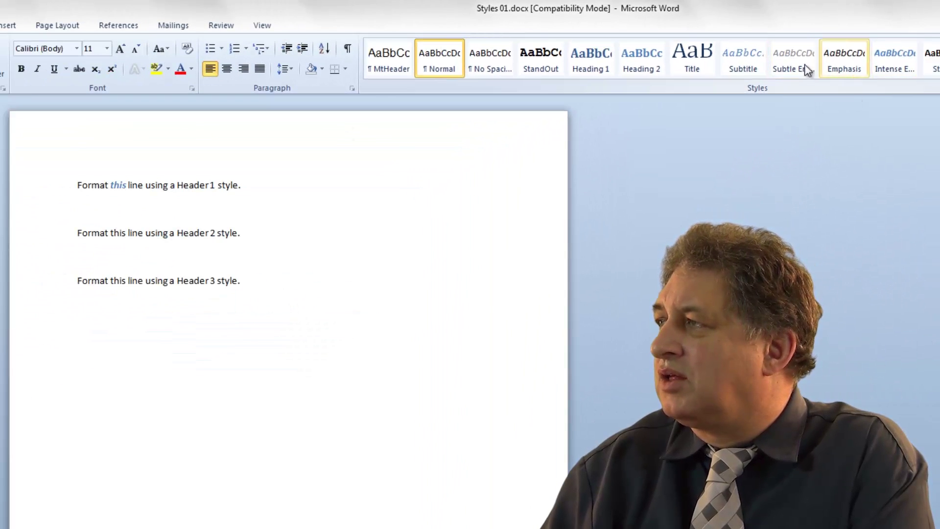
{"action": "left_click", "coordinate": [594, 58]}
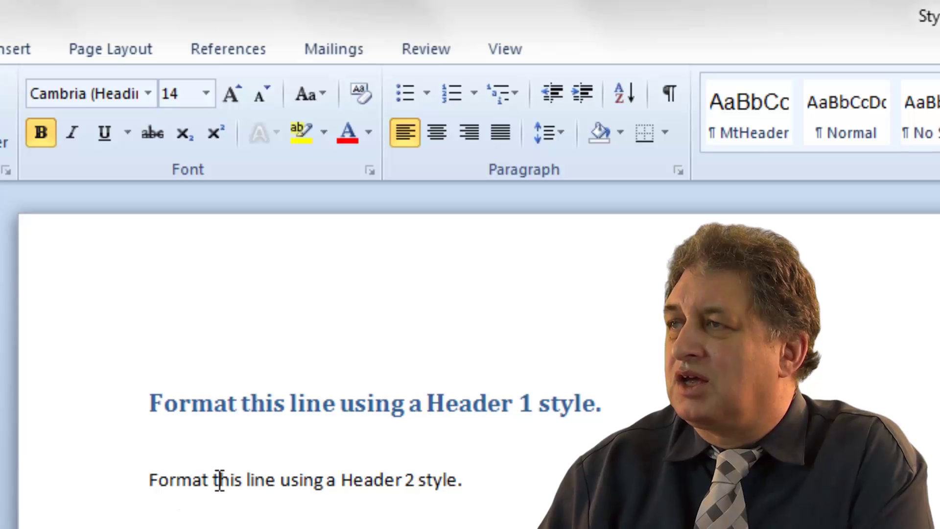
{"action": "left_click", "coordinate": [219, 481]}
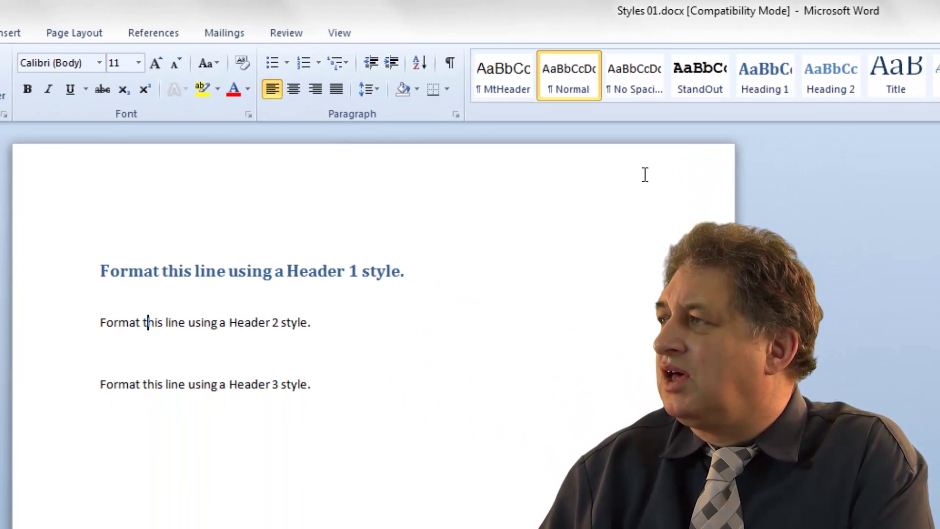
{"action": "left_click", "coordinate": [826, 80]}
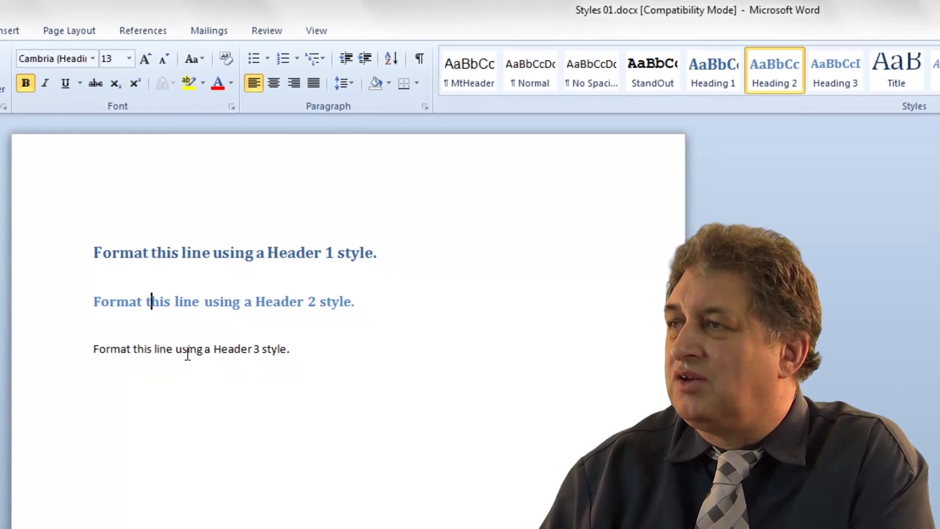
{"action": "left_click", "coordinate": [187, 350]}
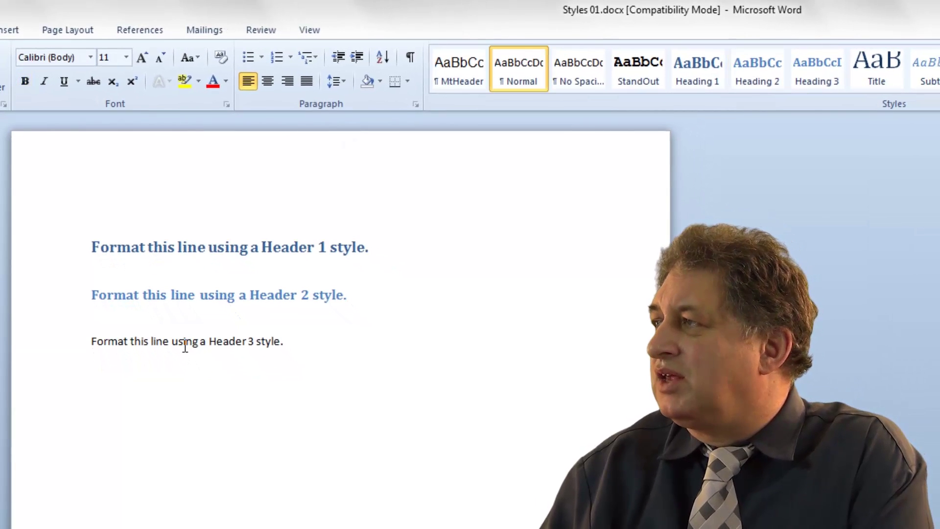
{"action": "left_click", "coordinate": [816, 78]}
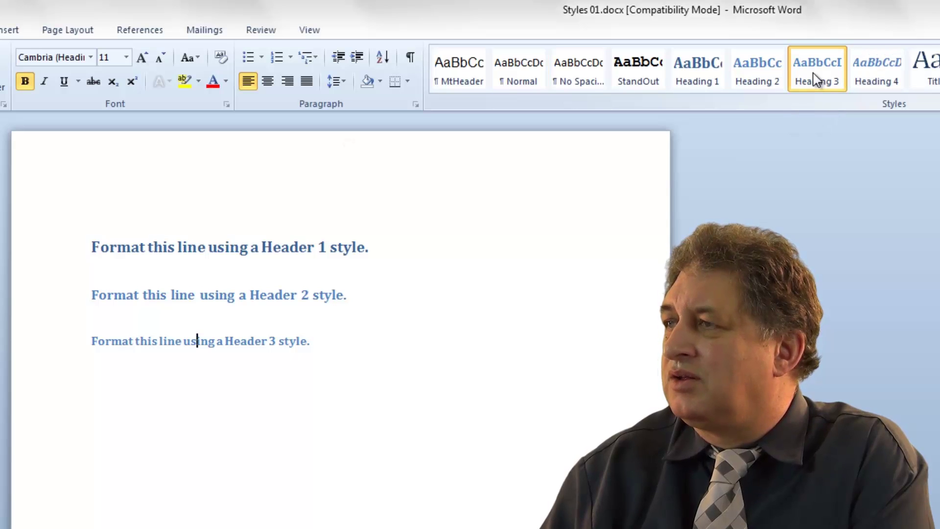
{"action": "left_click", "coordinate": [417, 435]}
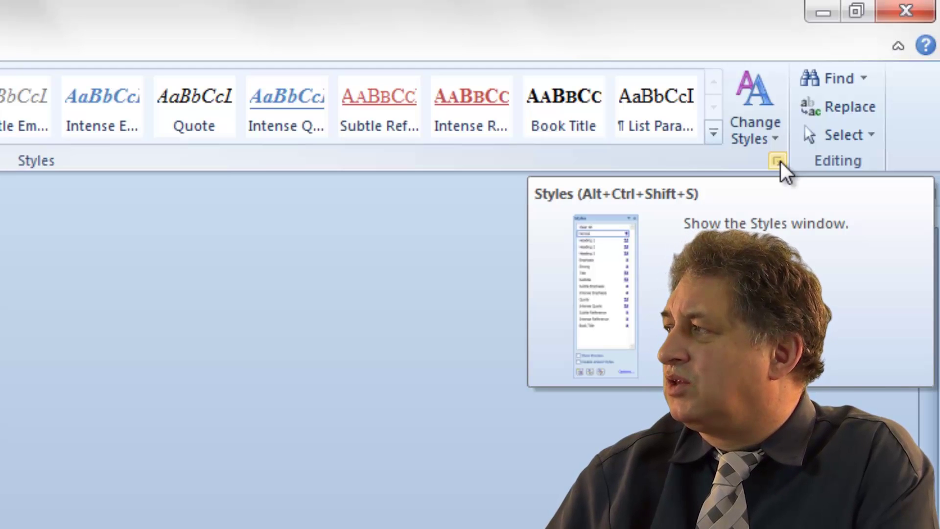
Show the Styles pane and start a new style from the current formatting
{"action": "left_click", "coordinate": [778, 160]}
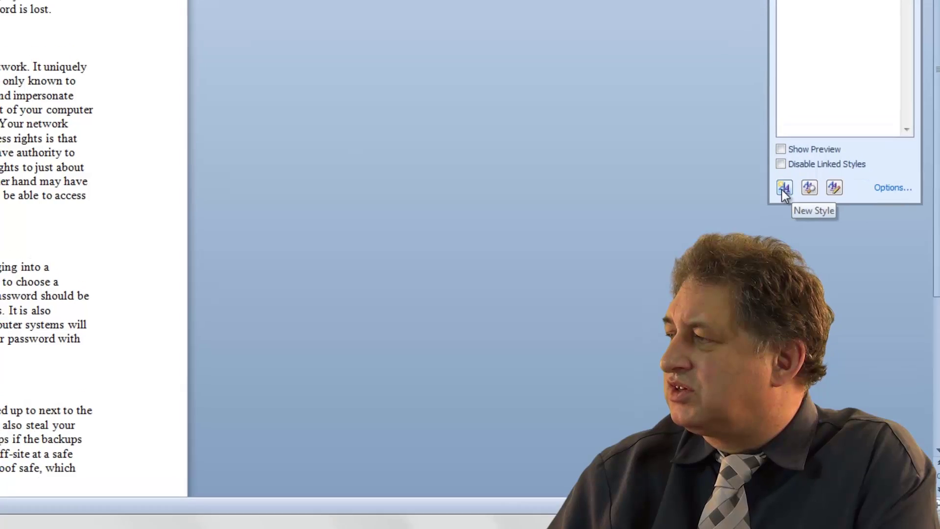
{"action": "left_click", "coordinate": [778, 172]}
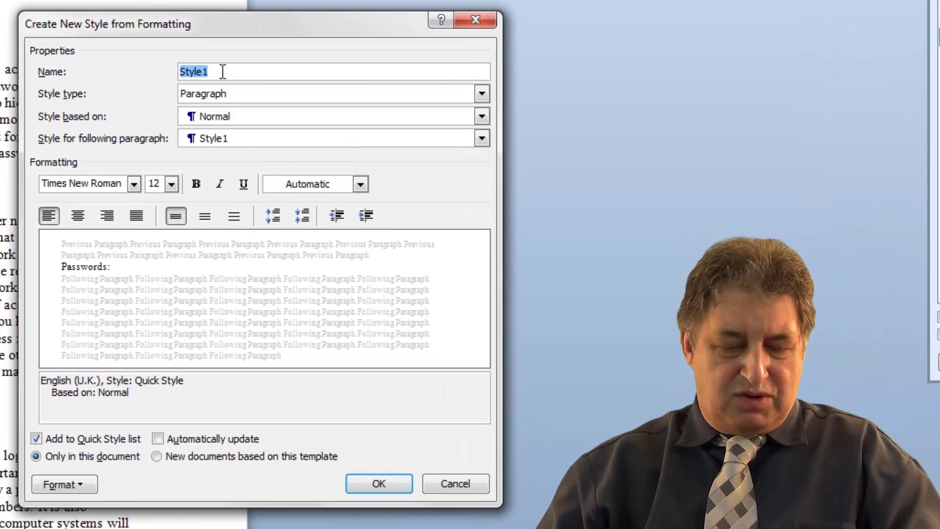
Name the paragraph style STANDOUT and make it available to new documents based on this template
{"action": "type", "text": "STA"}
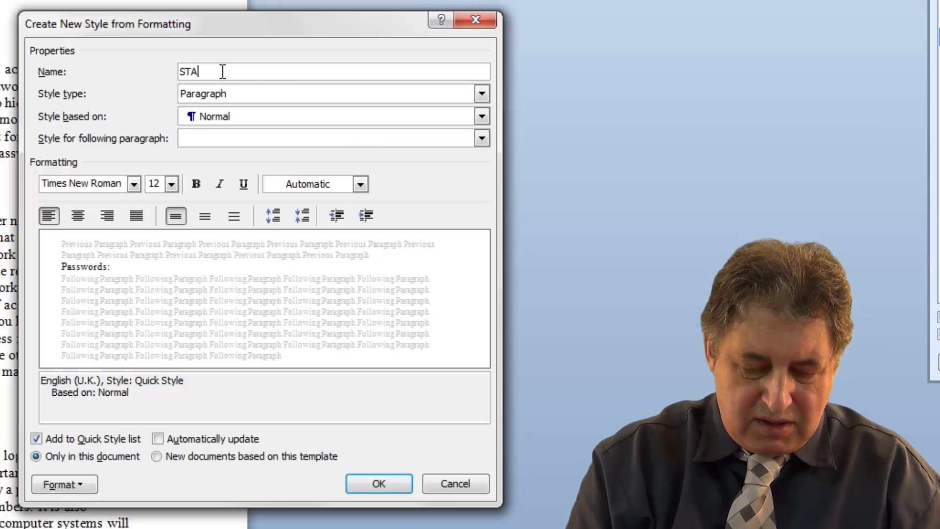
{"action": "type", "text": "NDOUT"}
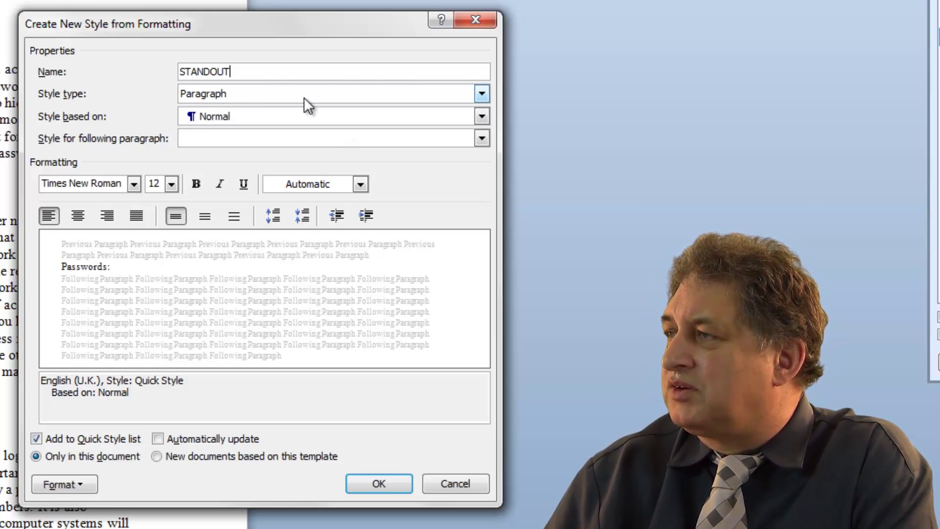
{"action": "left_click", "coordinate": [483, 95]}
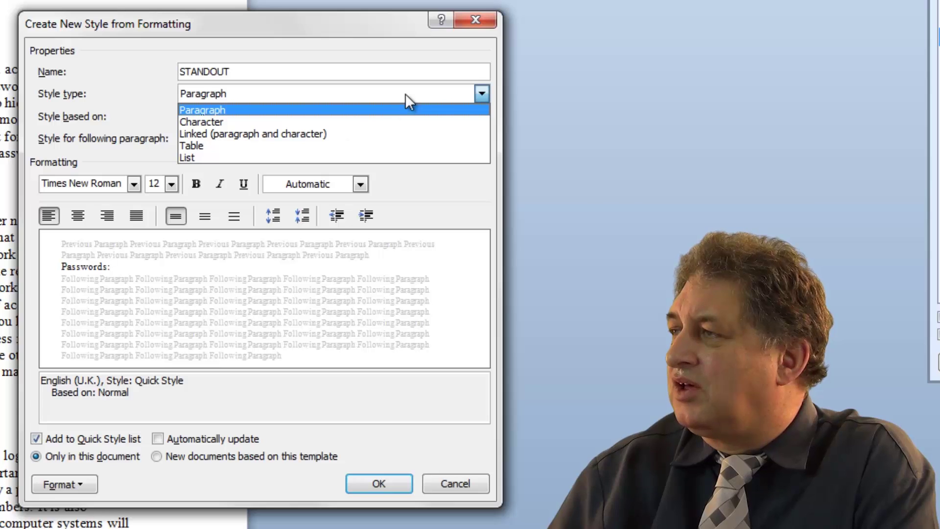
{"action": "left_click", "coordinate": [463, 94]}
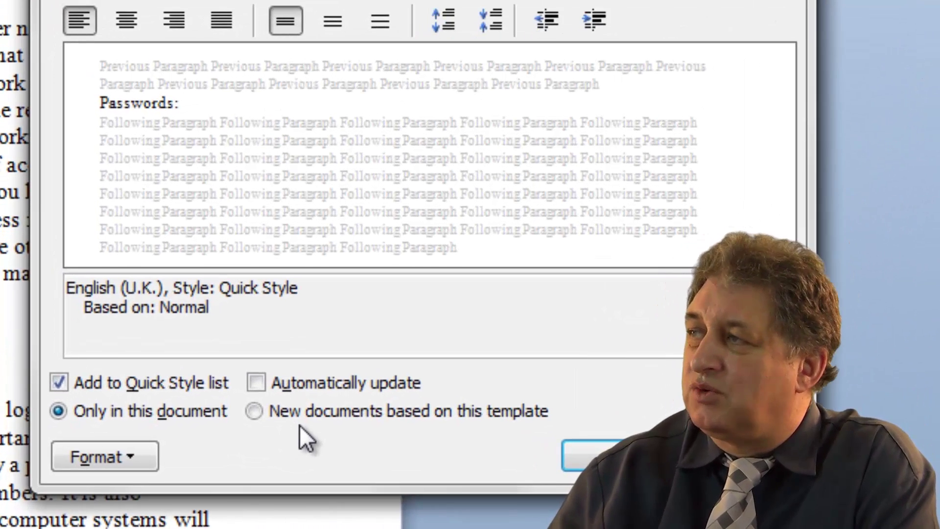
{"action": "left_click", "coordinate": [254, 413]}
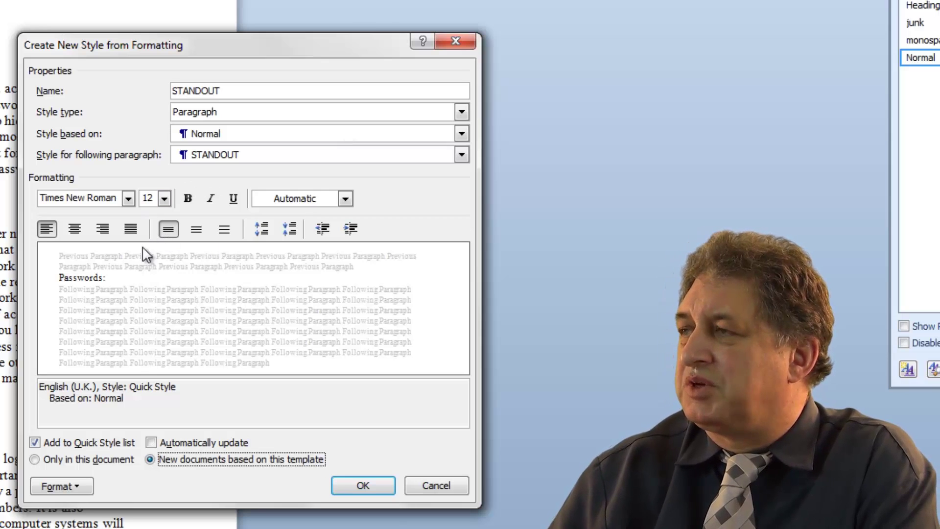
Set the STANDOUT font to Stencil 26 pt, bold and red
{"action": "left_click", "coordinate": [129, 198]}
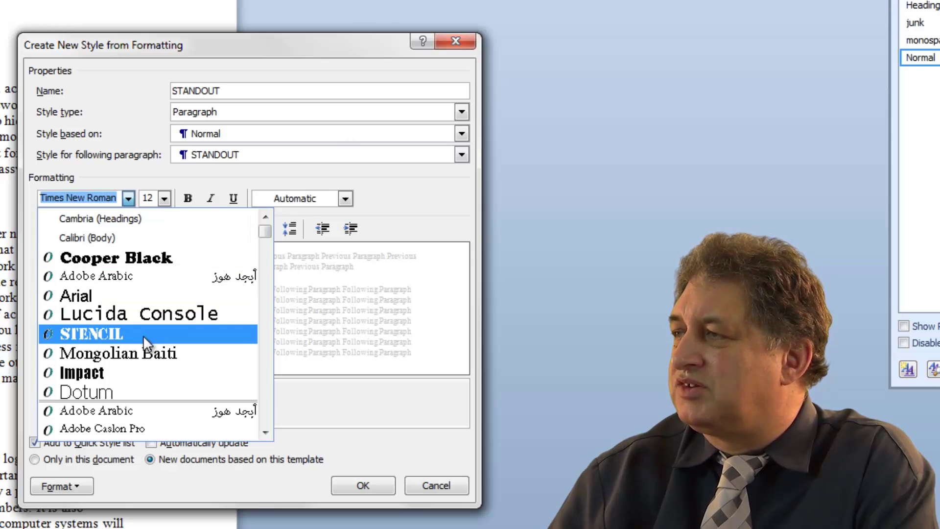
{"action": "left_click", "coordinate": [143, 336]}
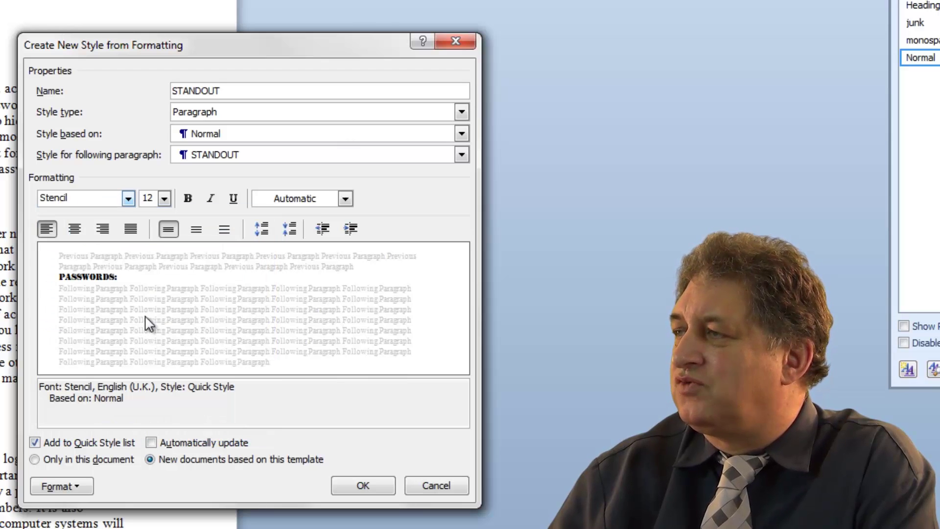
{"action": "left_click", "coordinate": [166, 197]}
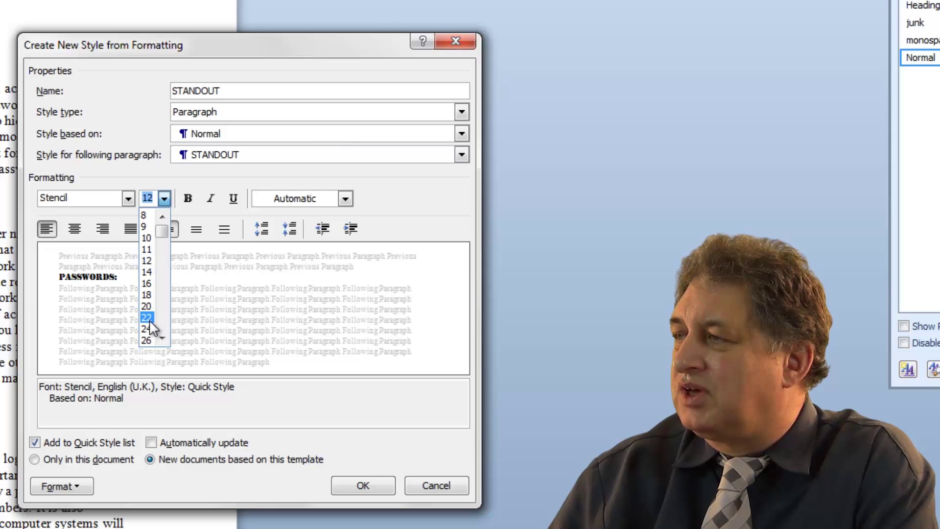
{"action": "left_click", "coordinate": [147, 340]}
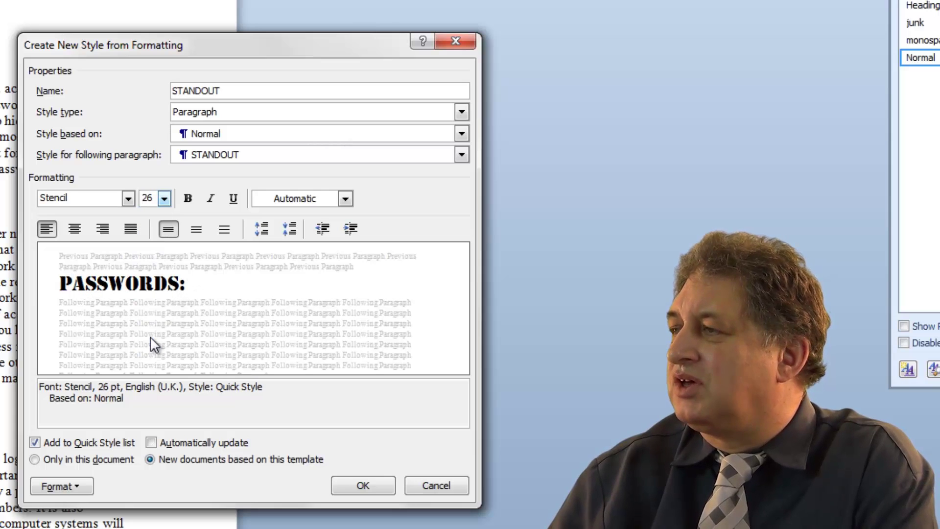
{"action": "left_click", "coordinate": [188, 198]}
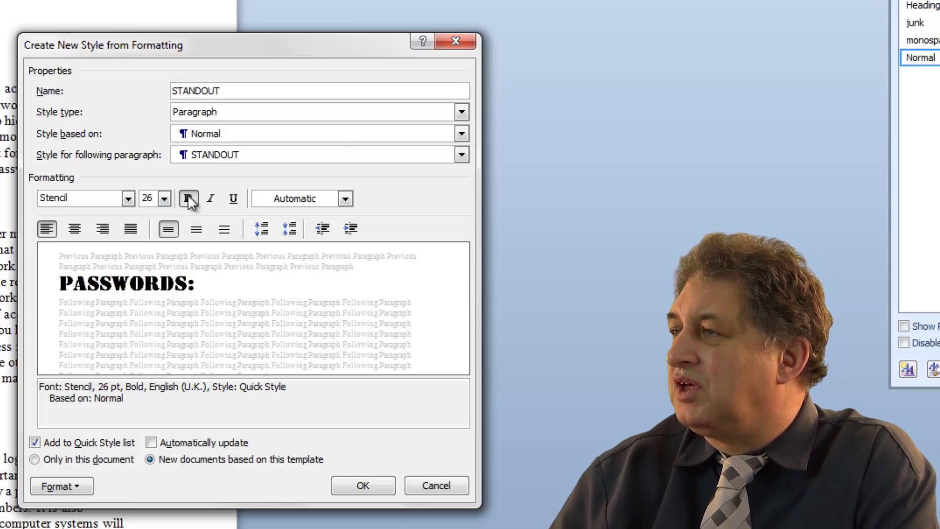
{"action": "left_click", "coordinate": [346, 198]}
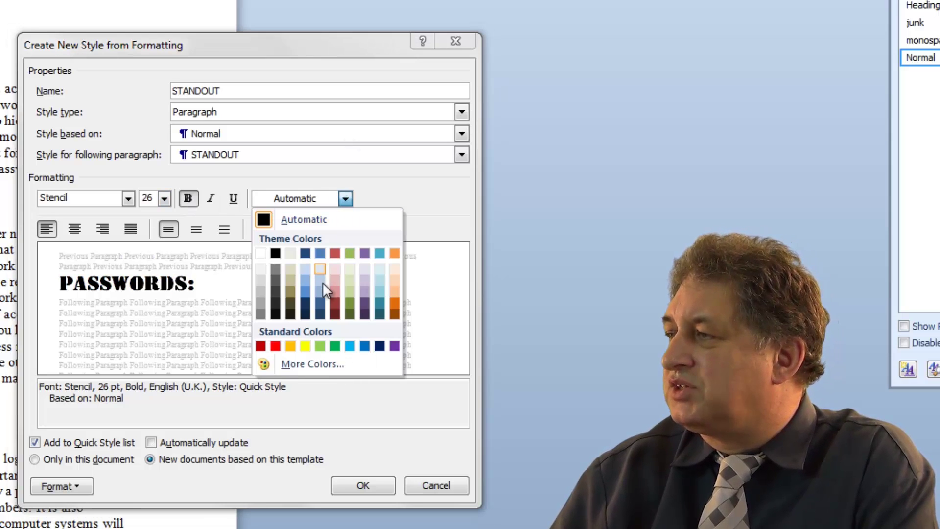
{"action": "left_click", "coordinate": [276, 345]}
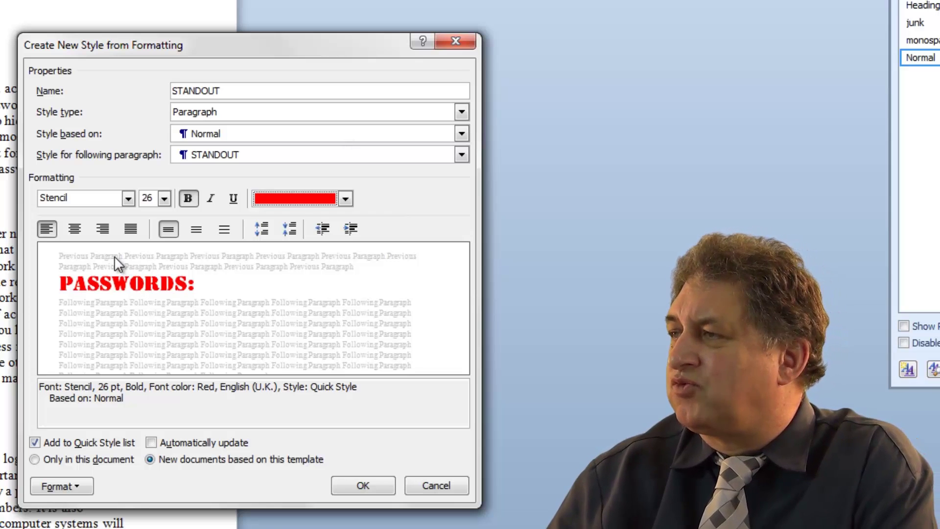
Centre STANDOUT paragraphs and give them 6 pt spacing before and after
{"action": "left_click", "coordinate": [75, 228]}
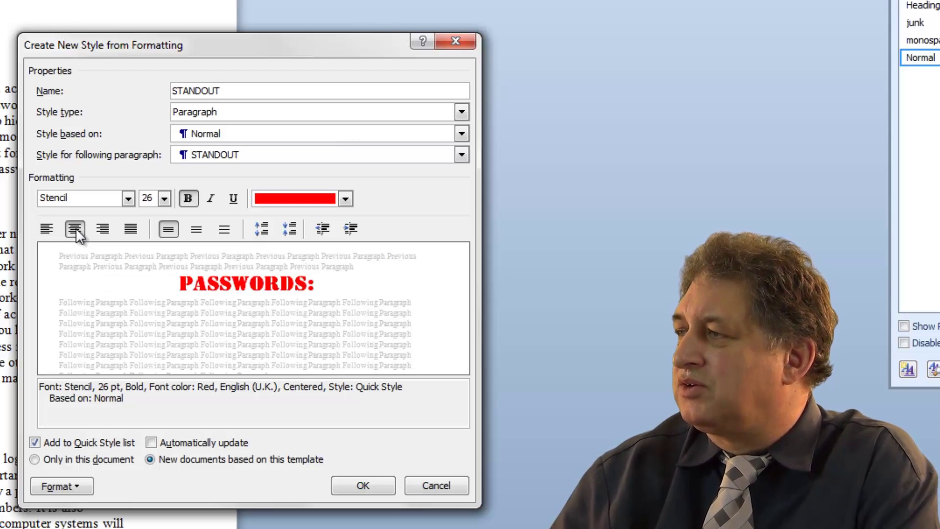
{"action": "left_click", "coordinate": [262, 228]}
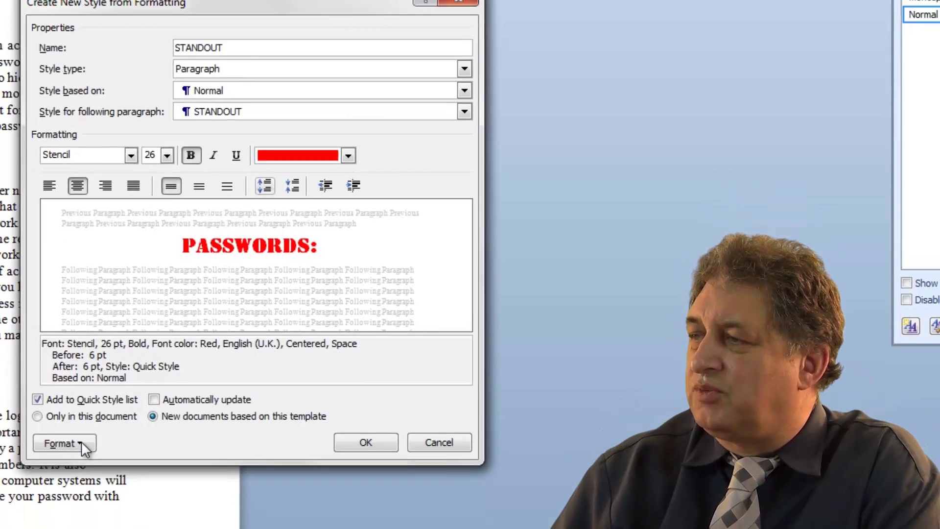
{"action": "left_click", "coordinate": [77, 486]}
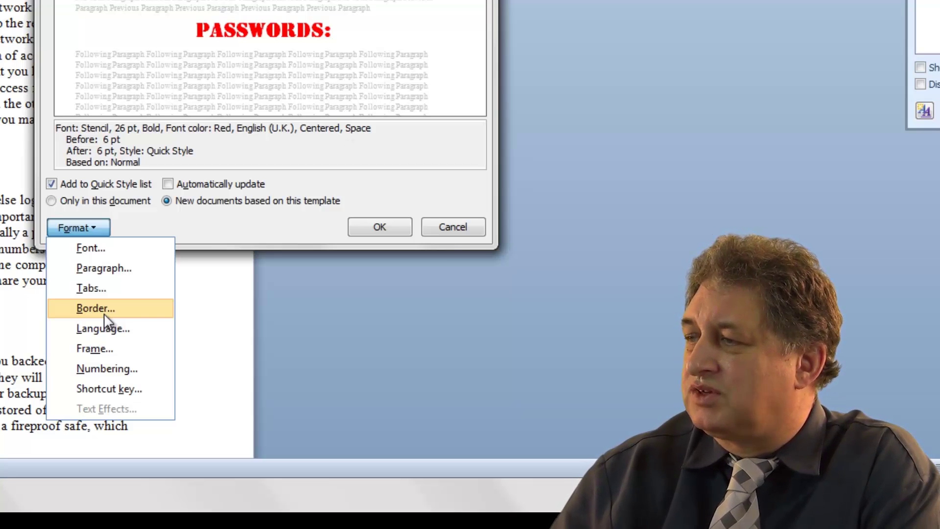
Add a 3 pt box border around paragraphs in the STANDOUT style
{"action": "left_click", "coordinate": [104, 314]}
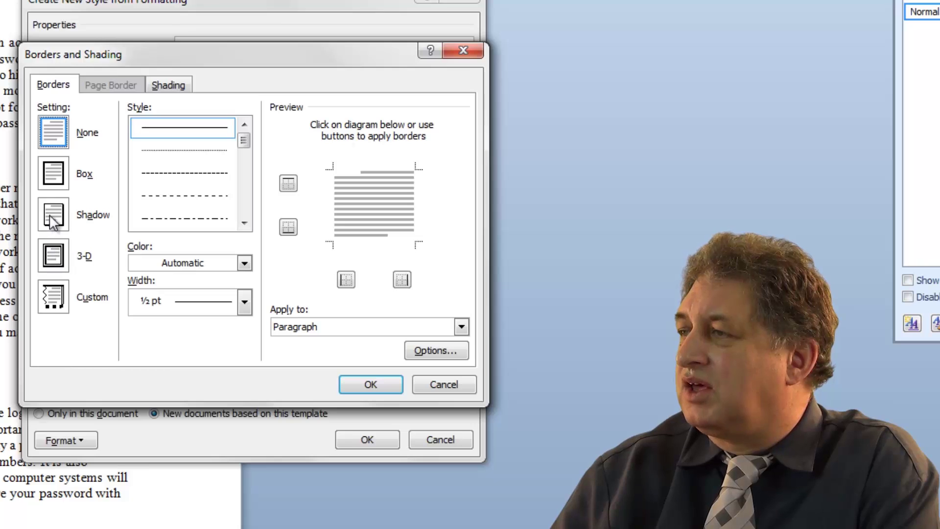
{"action": "left_click", "coordinate": [55, 175]}
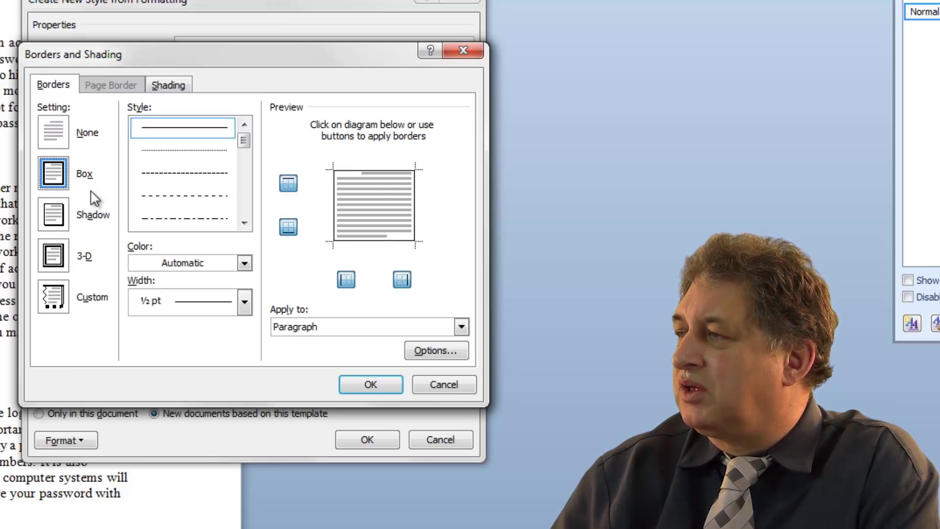
{"action": "left_click", "coordinate": [244, 301]}
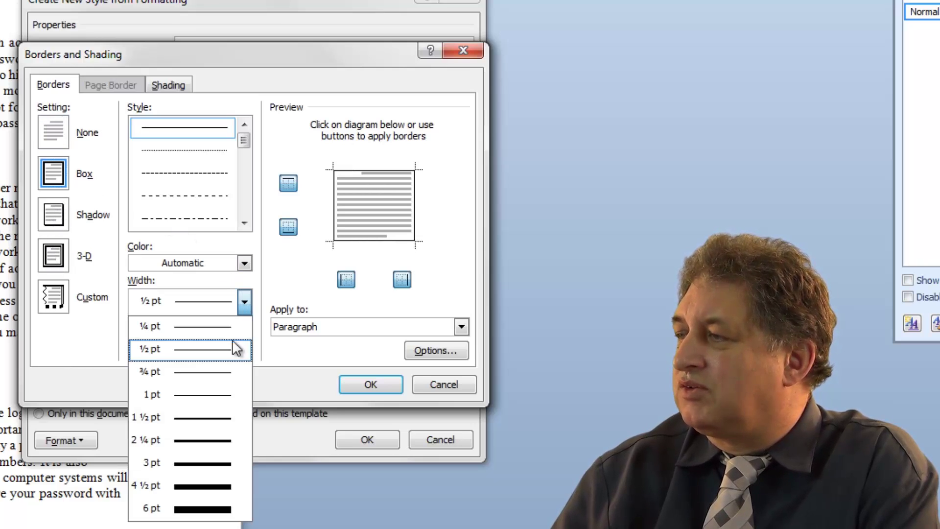
{"action": "left_click", "coordinate": [199, 462]}
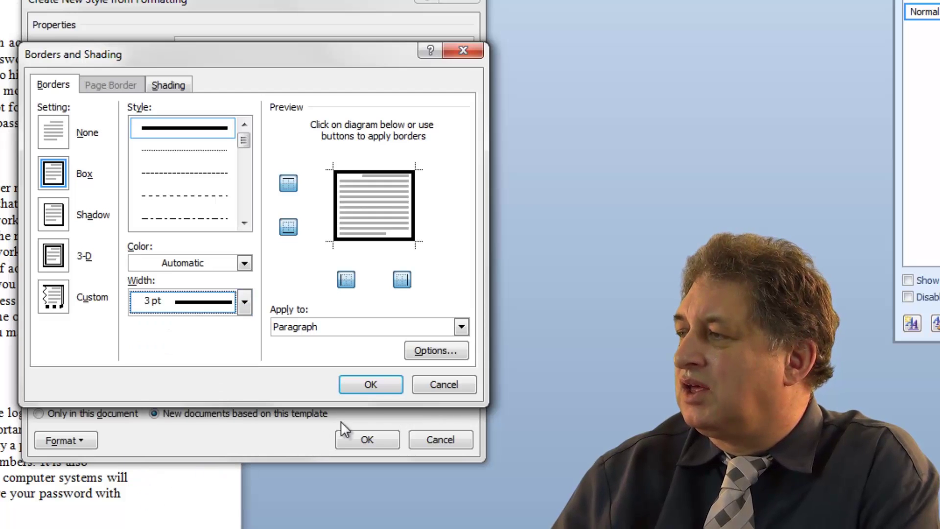
{"action": "left_click", "coordinate": [371, 385]}
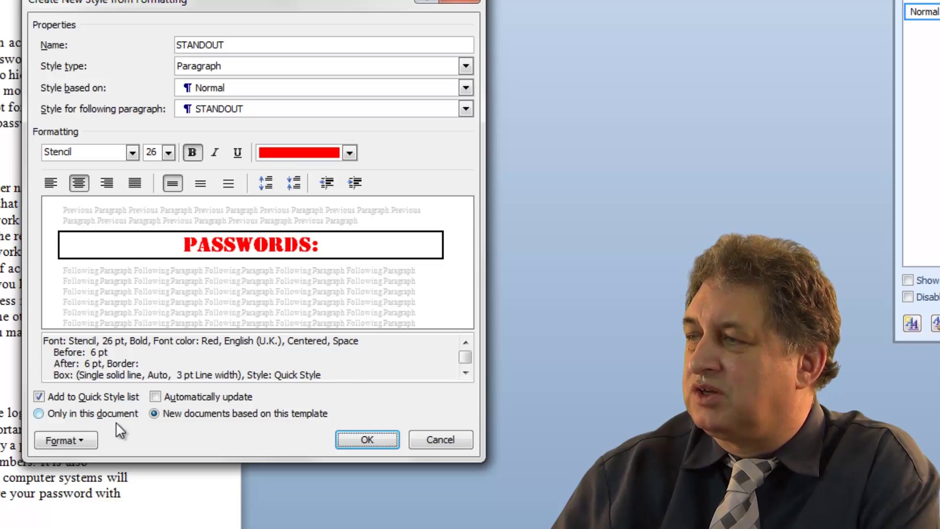
{"action": "left_click", "coordinate": [85, 441]}
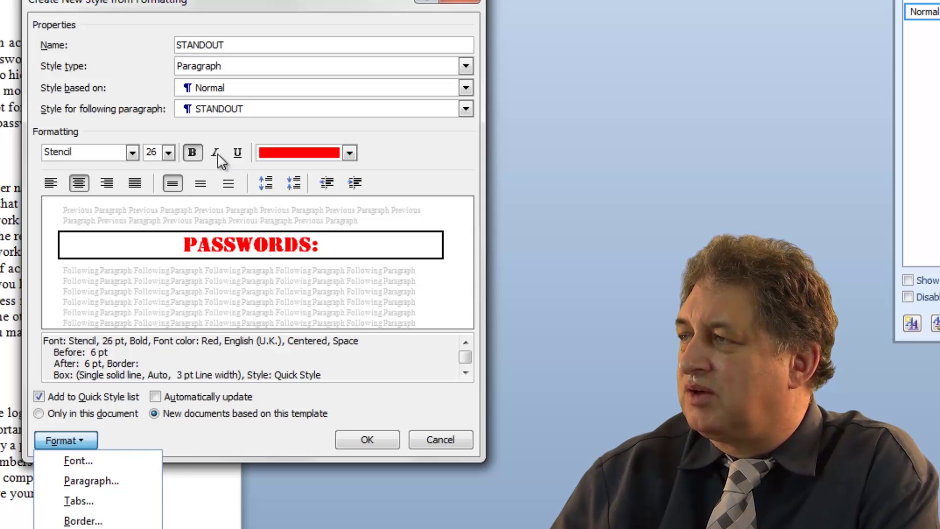
Review the font settings unchanged, then save STANDOUT and apply it to the PASSWORDS: heading
{"action": "left_click", "coordinate": [78, 463]}
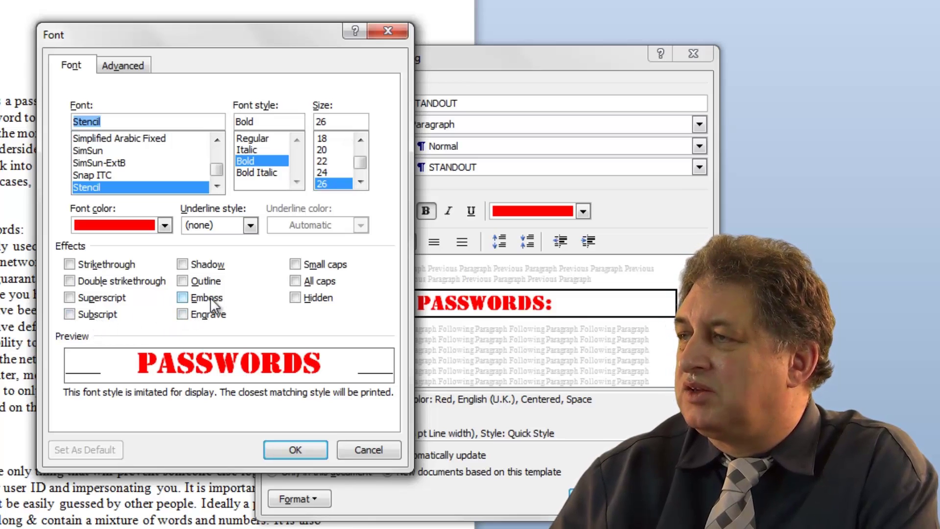
{"action": "left_click", "coordinate": [371, 450]}
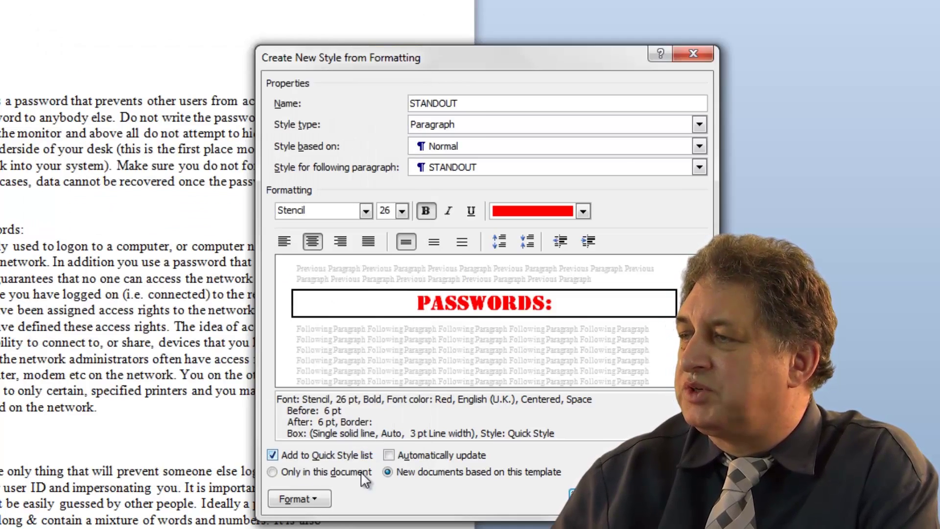
{"action": "left_click", "coordinate": [321, 499]}
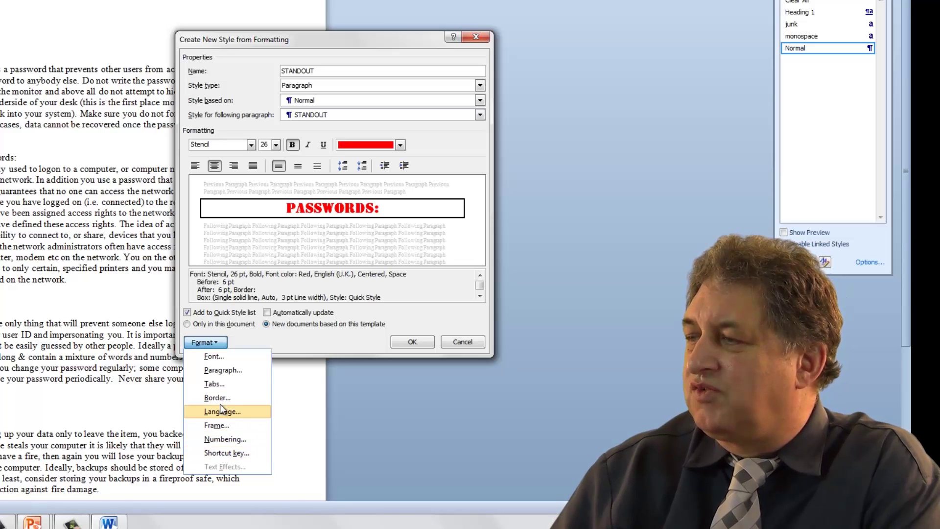
{"action": "left_click", "coordinate": [413, 318]}
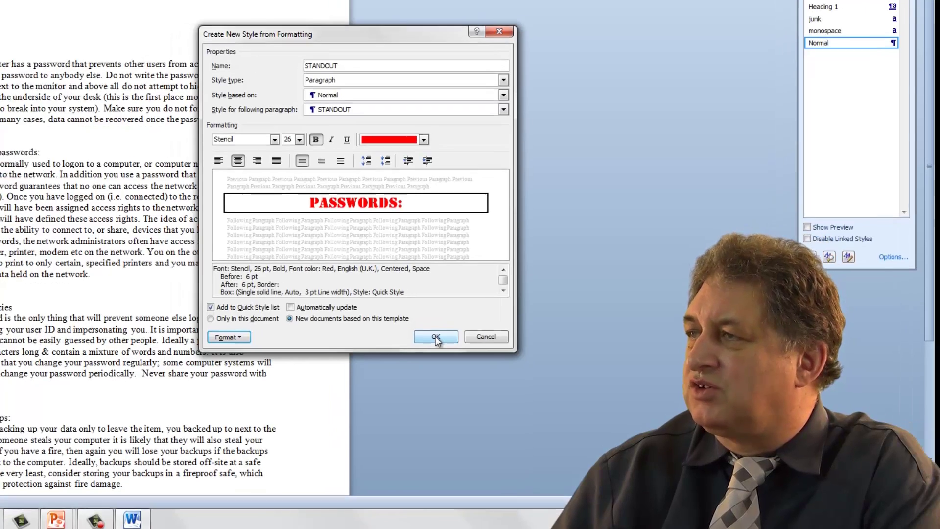
{"action": "left_click", "coordinate": [411, 342]}
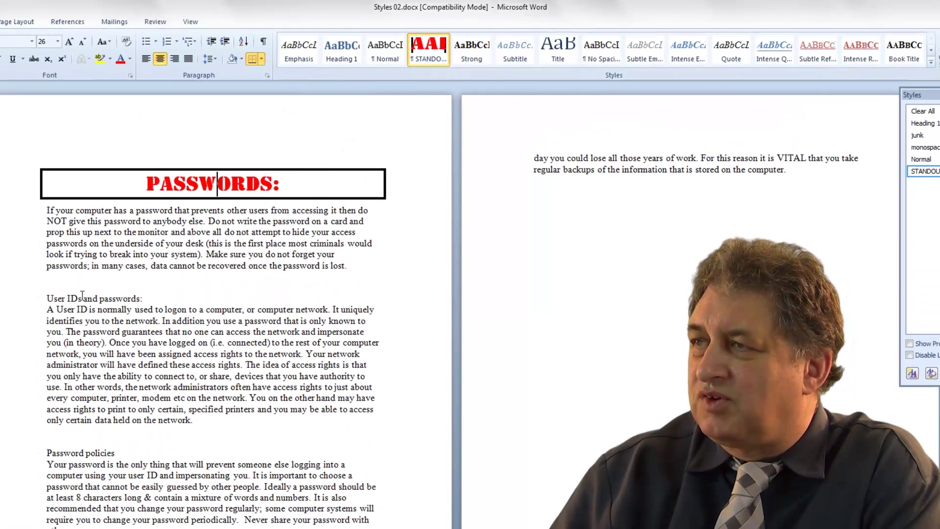
Apply STANDOUT to the User IDs and Password policies headings
{"action": "left_click", "coordinate": [61, 298]}
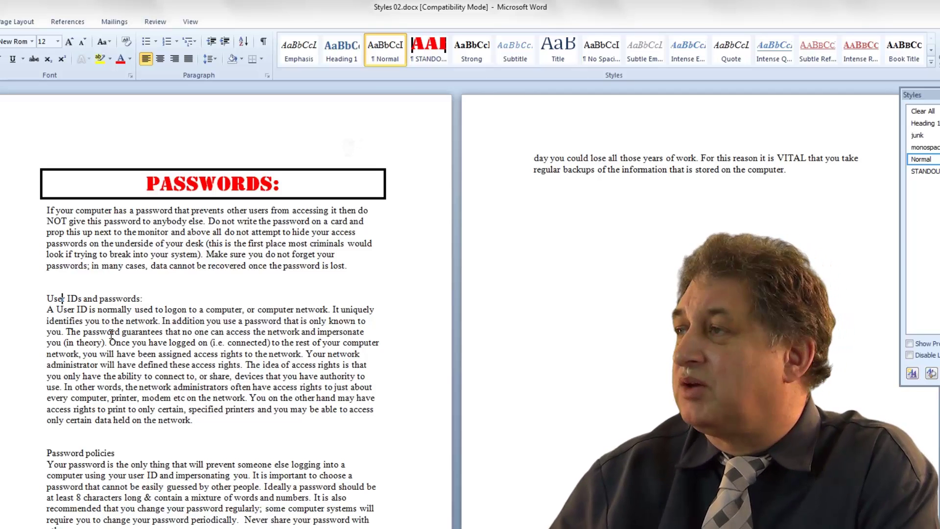
{"action": "left_click", "coordinate": [430, 48]}
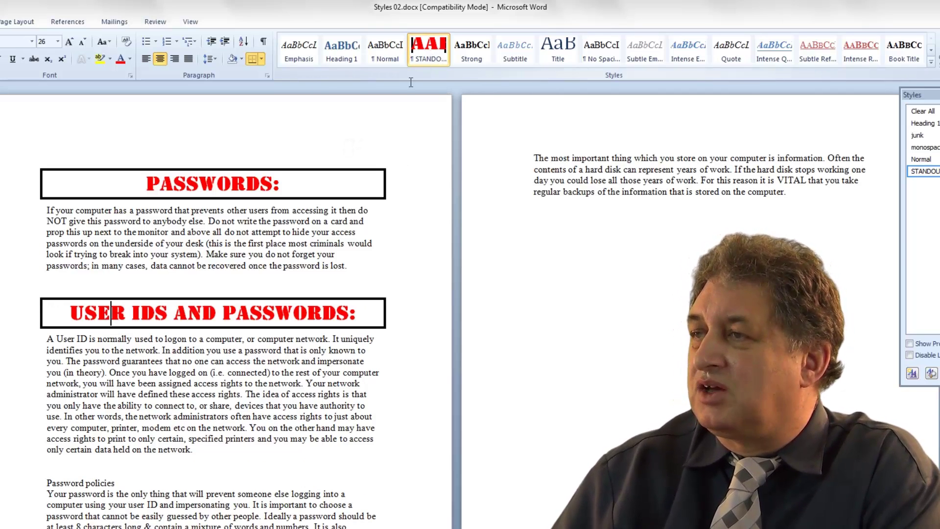
{"action": "left_click", "coordinate": [202, 433]}
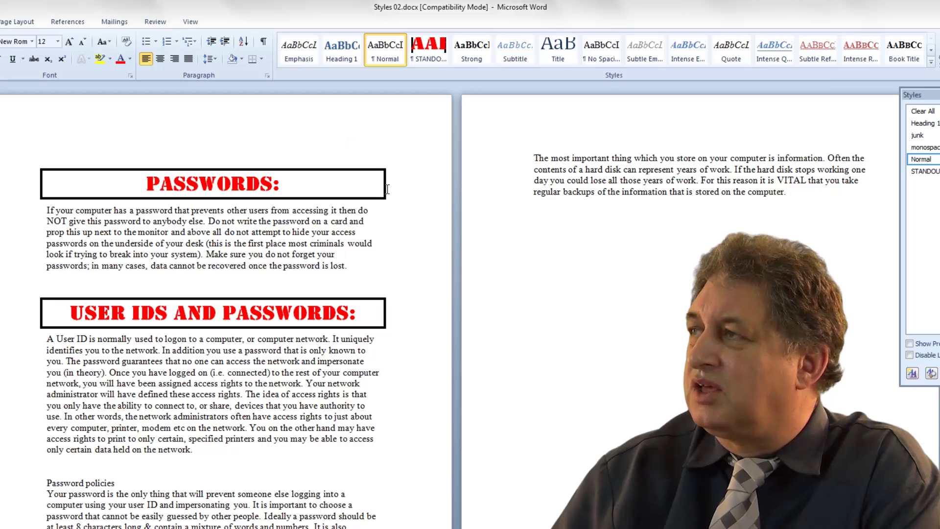
{"action": "left_click", "coordinate": [429, 48]}
{"action": "scroll", "coordinate": [302, 437], "scroll_direction": "down", "scroll_amount": 3}
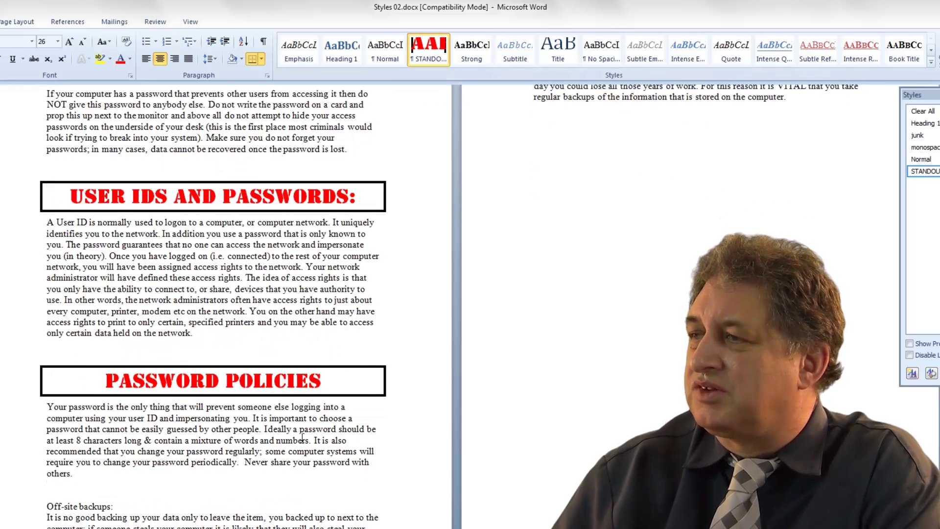
{"action": "scroll", "coordinate": [302, 438], "scroll_direction": "down", "scroll_amount": 1}
Apply STANDOUT to the Off-site backups and backup-question headings
{"action": "left_click", "coordinate": [80, 456]}
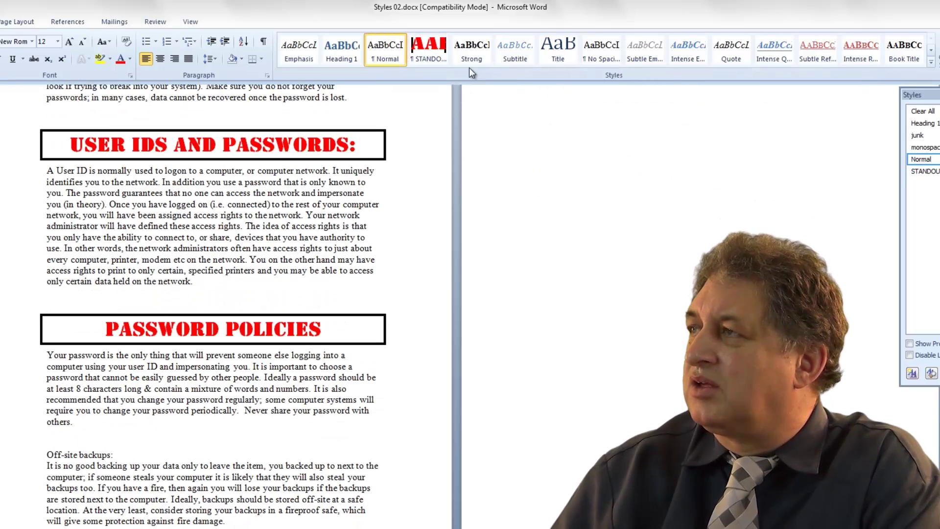
{"action": "left_click", "coordinate": [429, 47]}
{"action": "scroll", "coordinate": [293, 373], "scroll_direction": "up", "scroll_amount": 3}
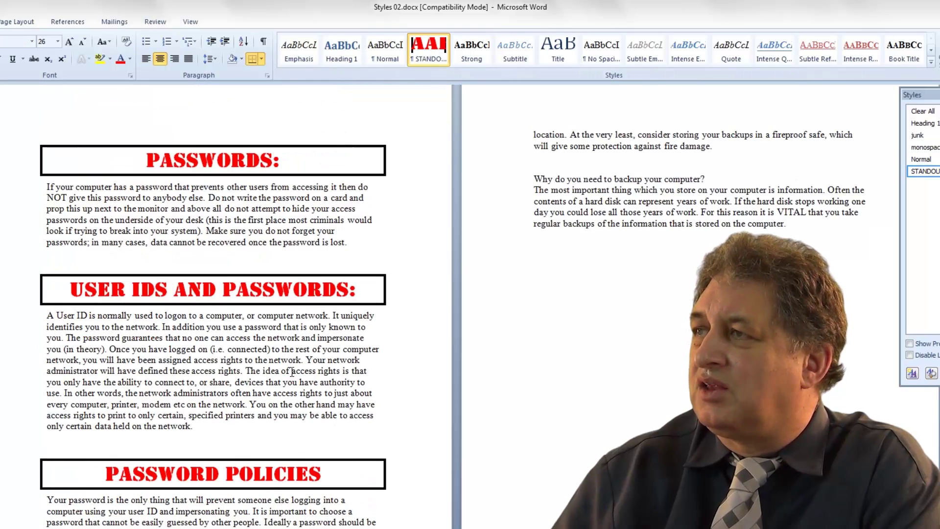
{"action": "scroll", "coordinate": [293, 373], "scroll_direction": "up", "scroll_amount": 1}
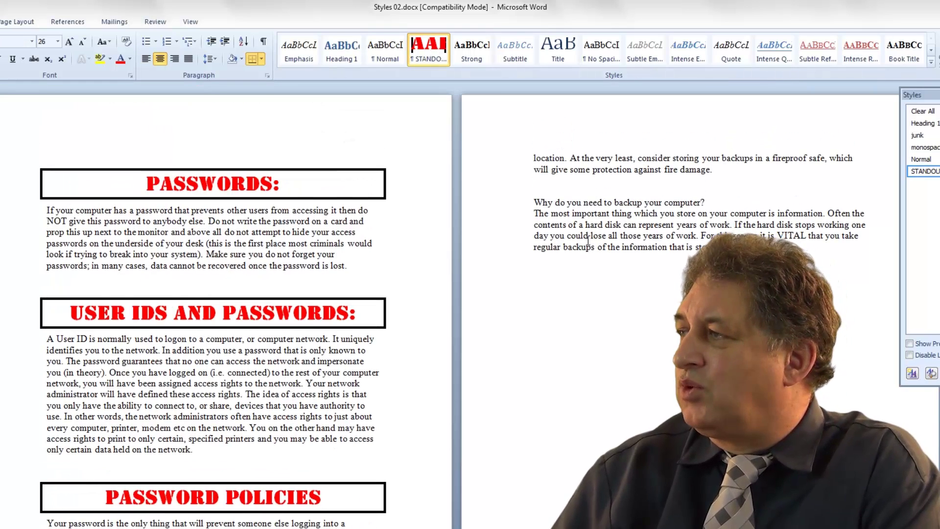
{"action": "left_click", "coordinate": [595, 208]}
{"action": "left_click", "coordinate": [421, 50]}
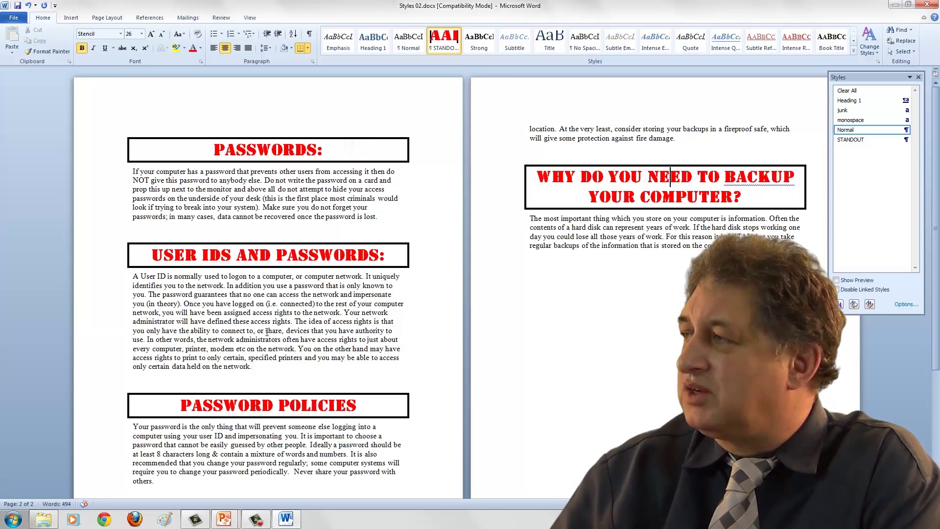
{"action": "scroll", "coordinate": [267, 332], "scroll_direction": "down", "scroll_amount": 5}
{"action": "scroll", "coordinate": [267, 332], "scroll_direction": "up", "scroll_amount": 5}
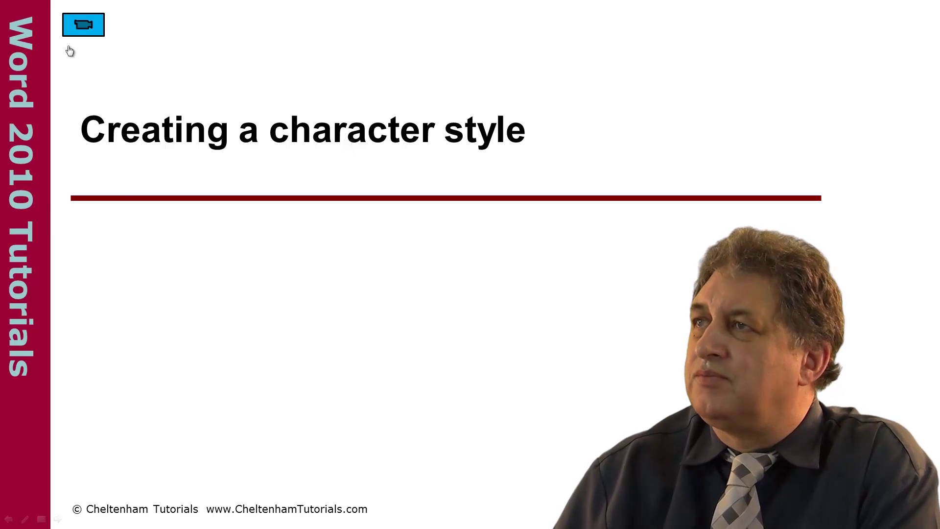
Launch the Styles 03 character-style demo document from the slide
{"action": "left_click", "coordinate": [73, 22]}
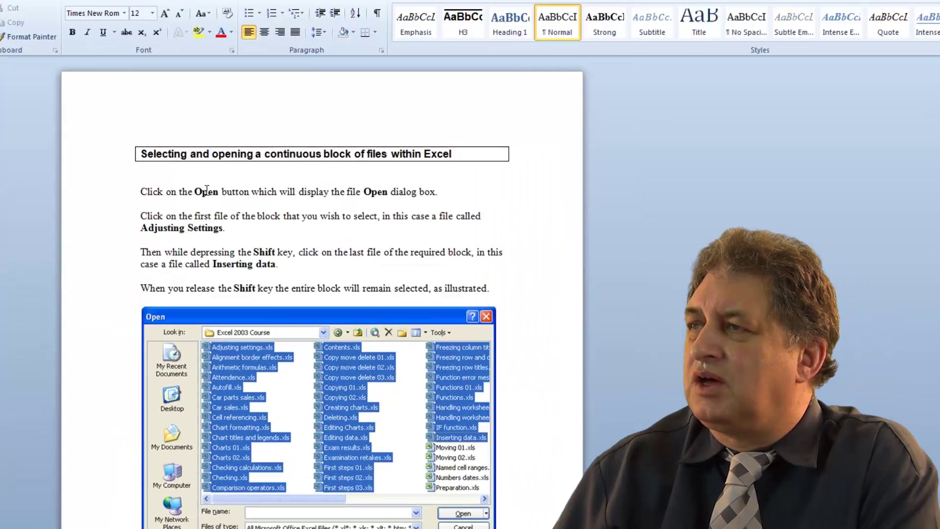
Select the bold word Open and float the Styles pane beside the document
{"action": "double_click", "coordinate": [181, 167]}
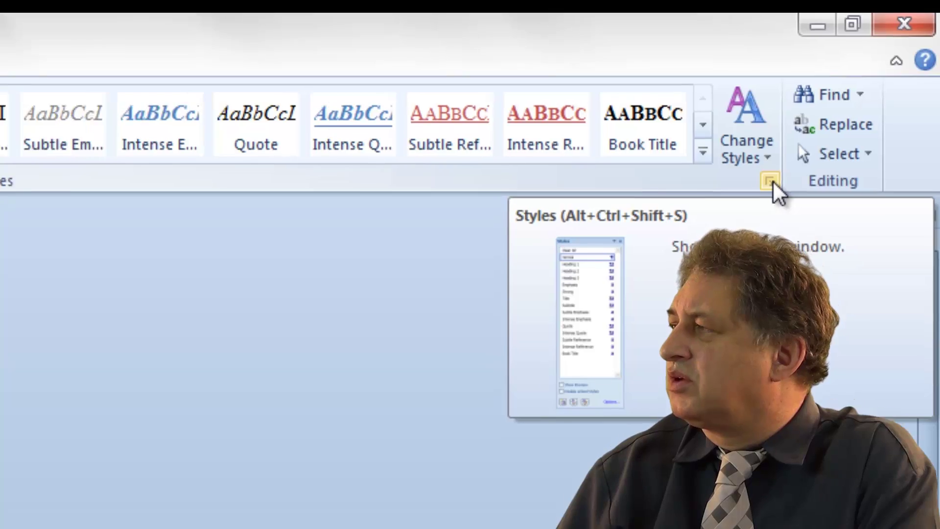
{"action": "left_click", "coordinate": [767, 186]}
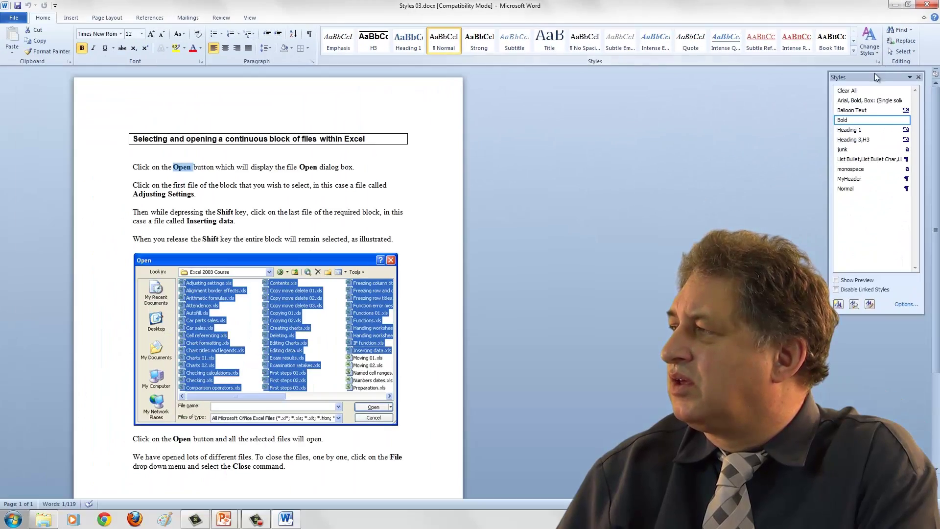
{"action": "left_click_drag", "start_coordinate": [874, 73], "coordinate": [562, 86]}
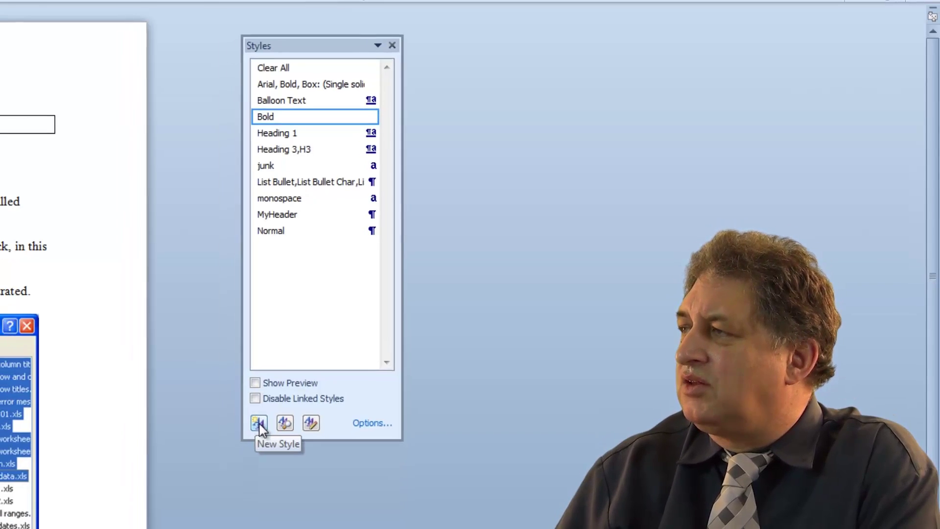
Create a new style named TopLine with its type set to Character
{"action": "left_click", "coordinate": [239, 436]}
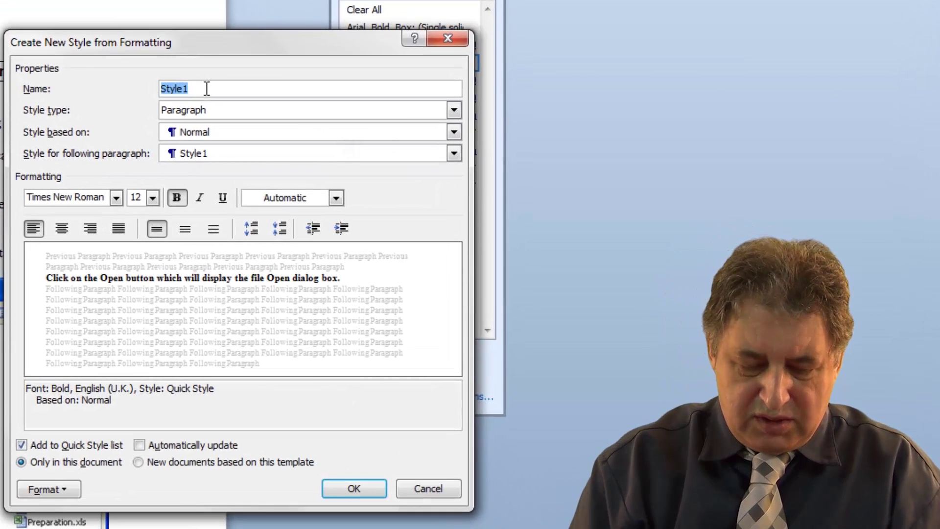
{"action": "type", "text": "To"}
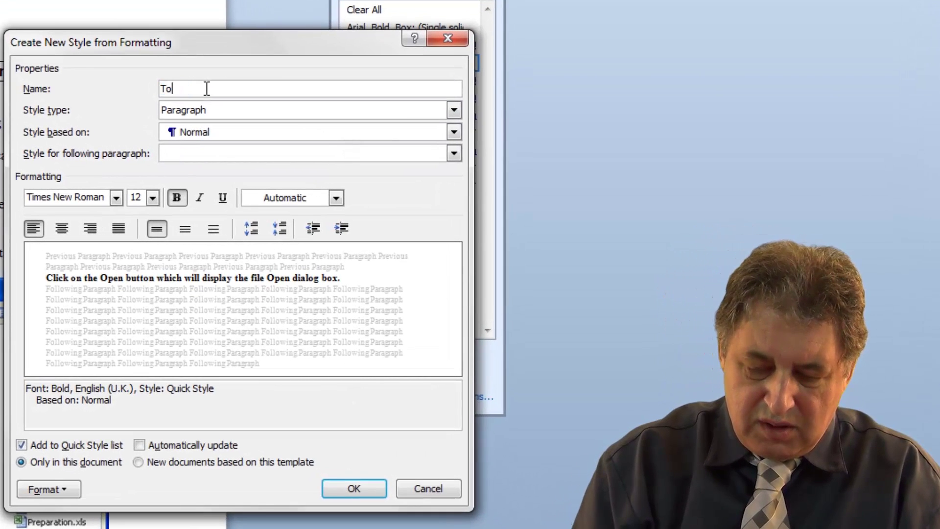
{"action": "type", "text": "pLine"}
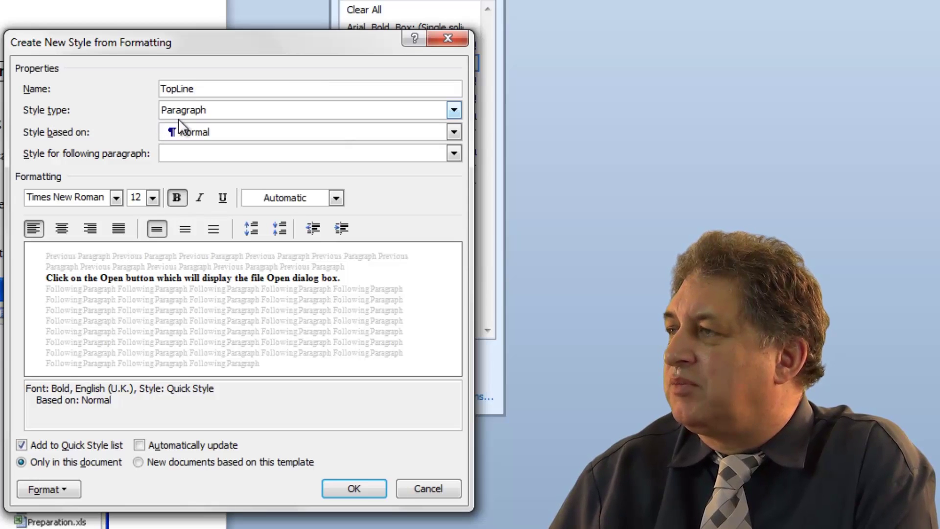
{"action": "left_click", "coordinate": [455, 110]}
{"action": "left_click", "coordinate": [395, 146]}
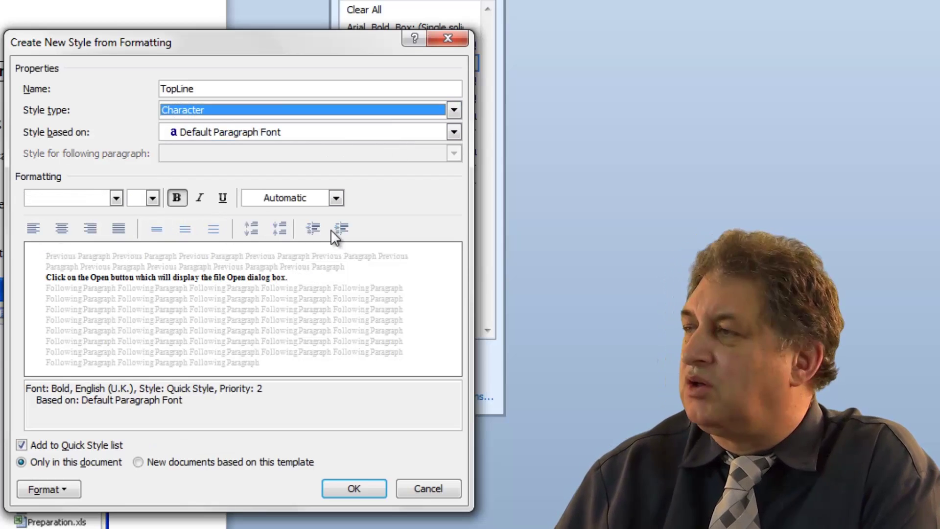
Set the TopLine style to Stencil 16 pt purple, saved to new documents based on this template
{"action": "left_click", "coordinate": [116, 198]}
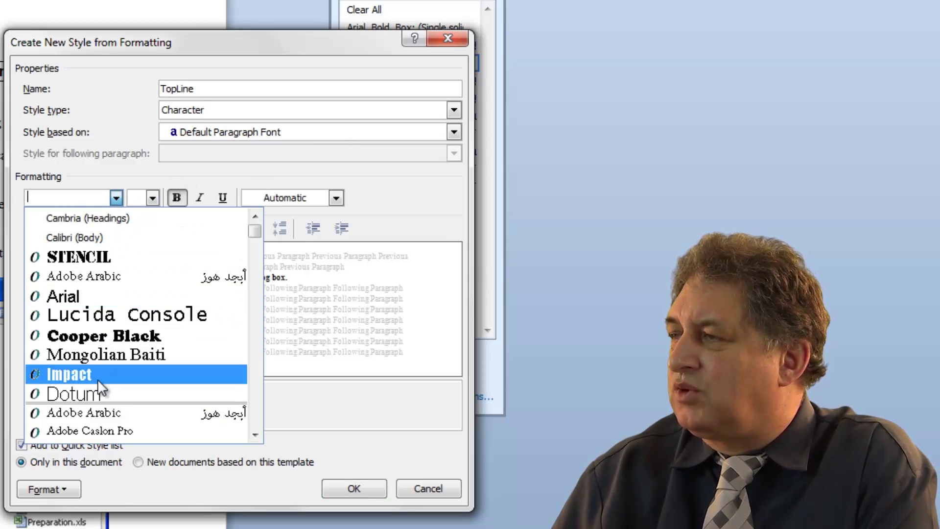
{"action": "left_click", "coordinate": [110, 256]}
{"action": "left_click", "coordinate": [152, 198]}
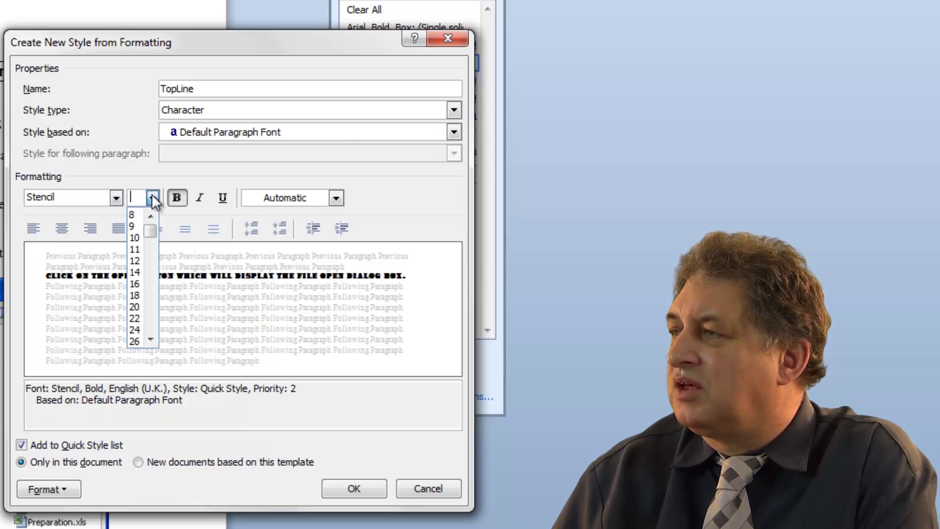
{"action": "left_click", "coordinate": [138, 284]}
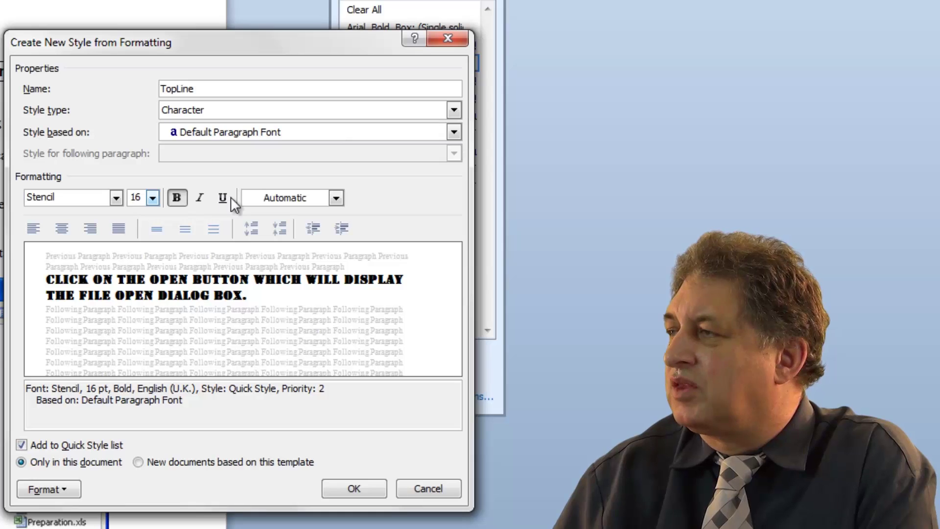
{"action": "left_click", "coordinate": [337, 197]}
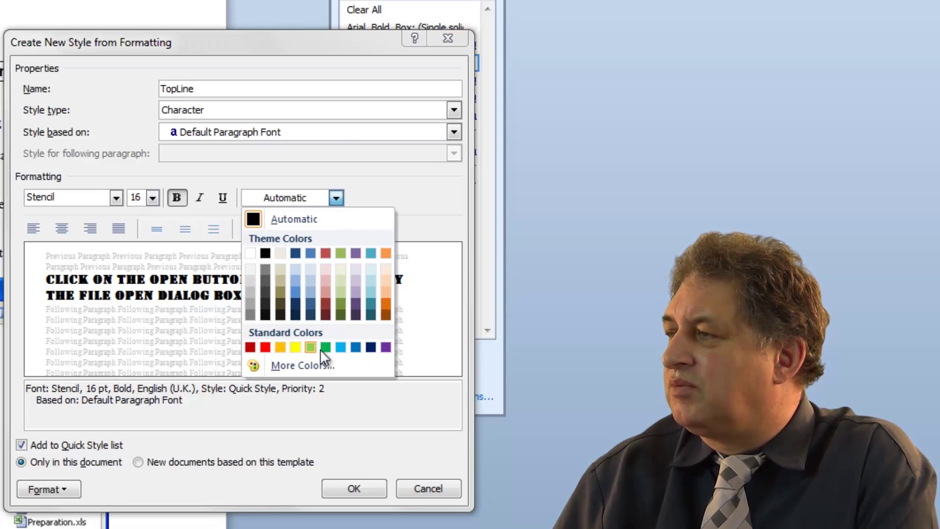
{"action": "left_click", "coordinate": [386, 347]}
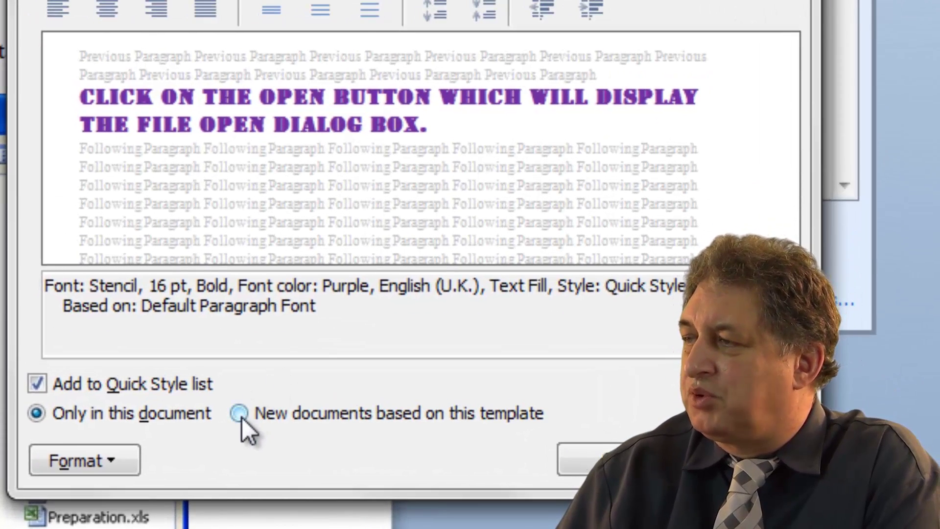
{"action": "left_click", "coordinate": [241, 415]}
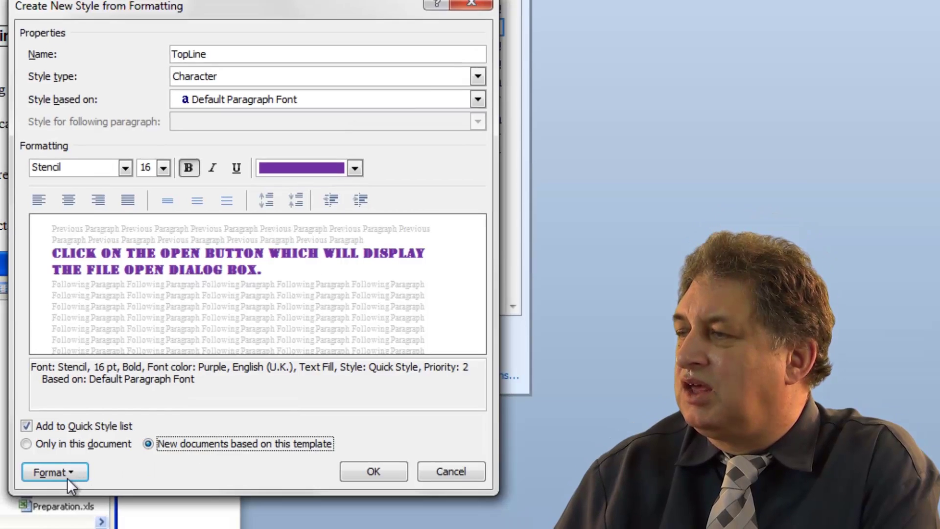
Add Shadow and Small caps font effects to the TopLine style via Format > Font
{"action": "left_click", "coordinate": [61, 490]}
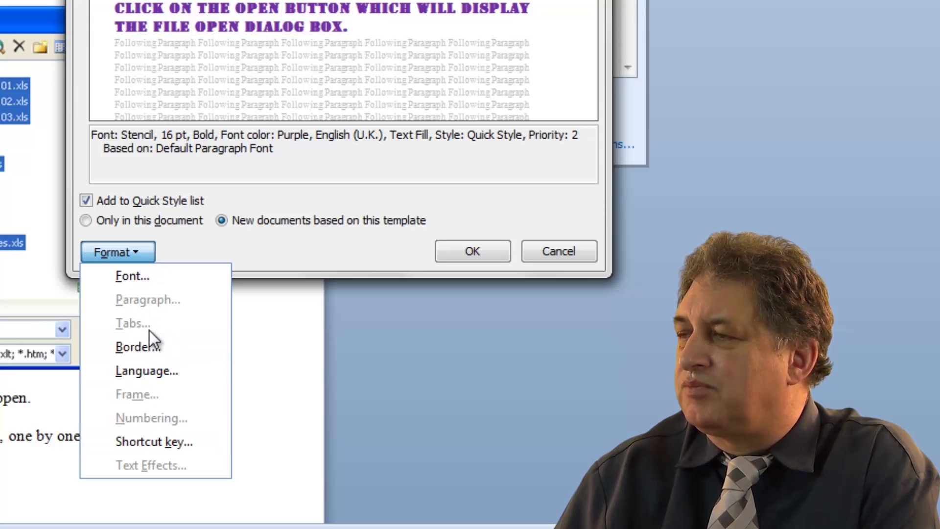
{"action": "left_click", "coordinate": [132, 277]}
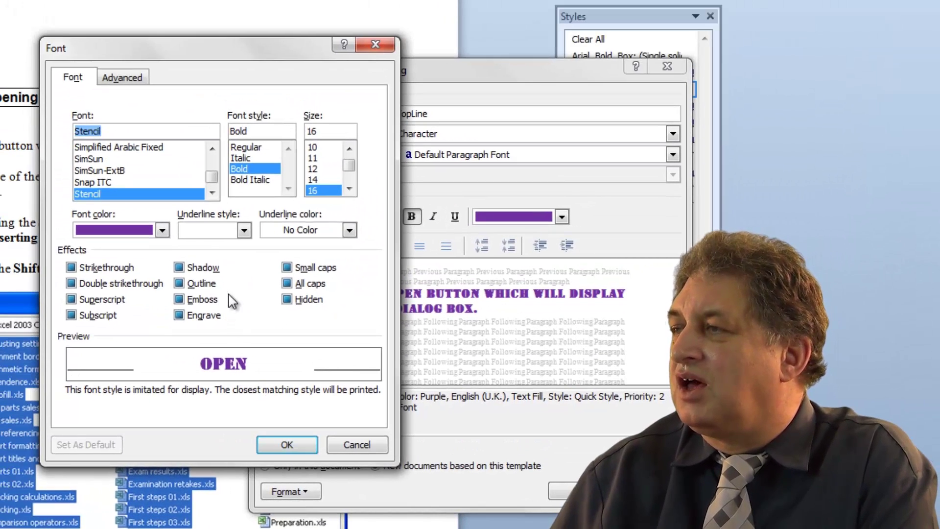
{"action": "left_click", "coordinate": [180, 268]}
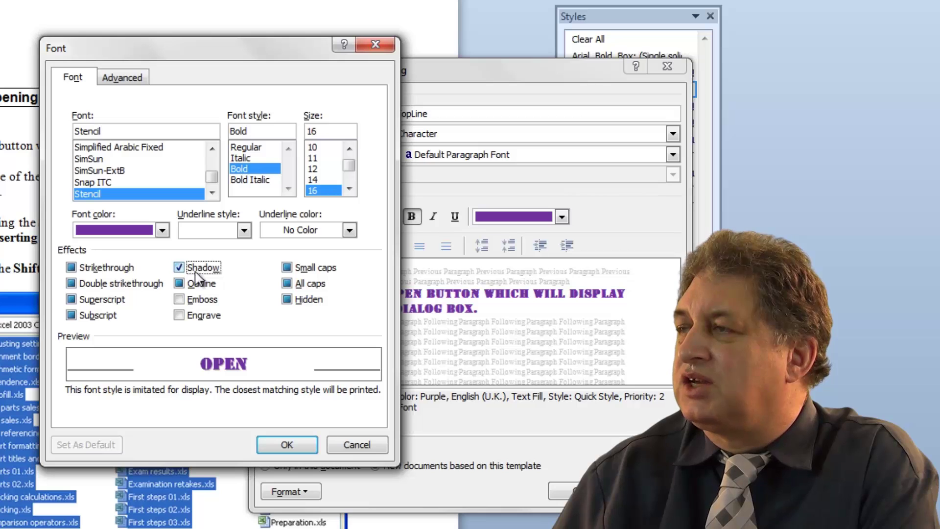
{"action": "left_click", "coordinate": [288, 286]}
{"action": "left_click", "coordinate": [296, 273]}
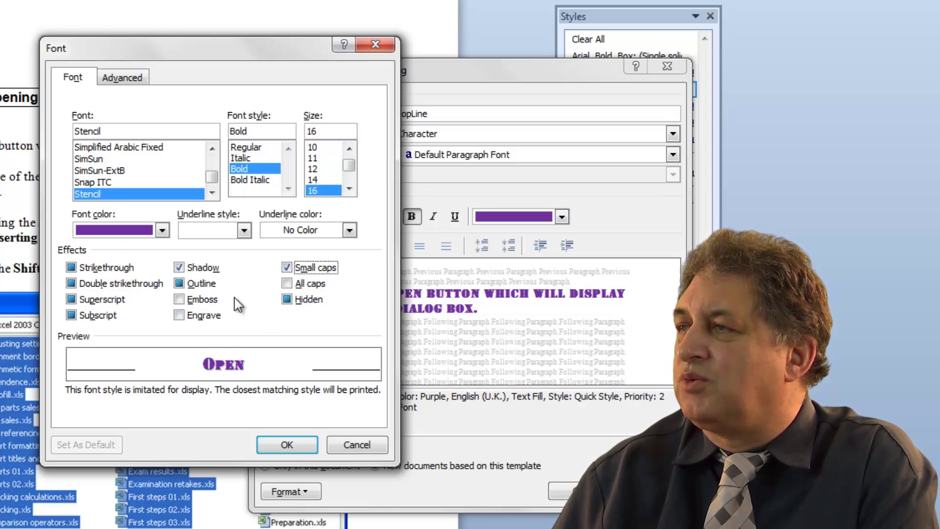
{"action": "left_click", "coordinate": [286, 445]}
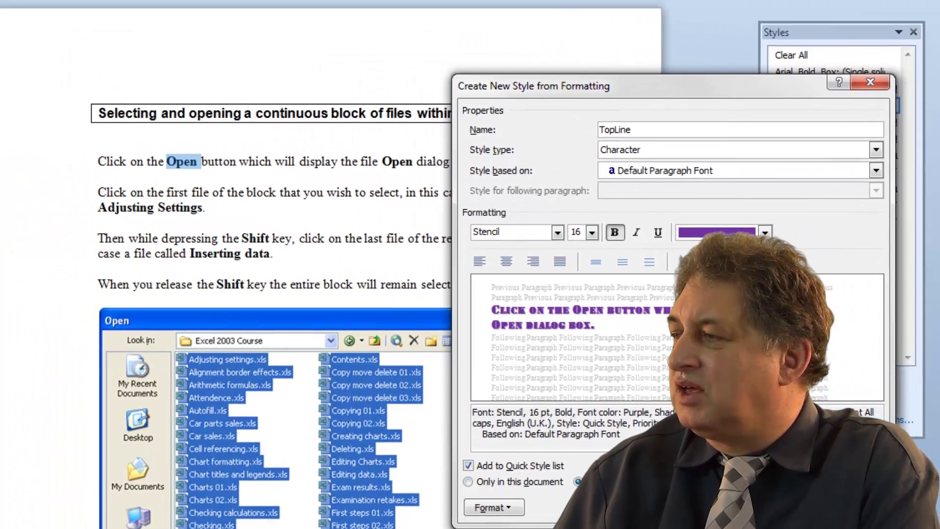
Create TopLine on 'Open', then apply it to 'and all the selected files' and 'menu'
{"action": "key", "text": "Return"}
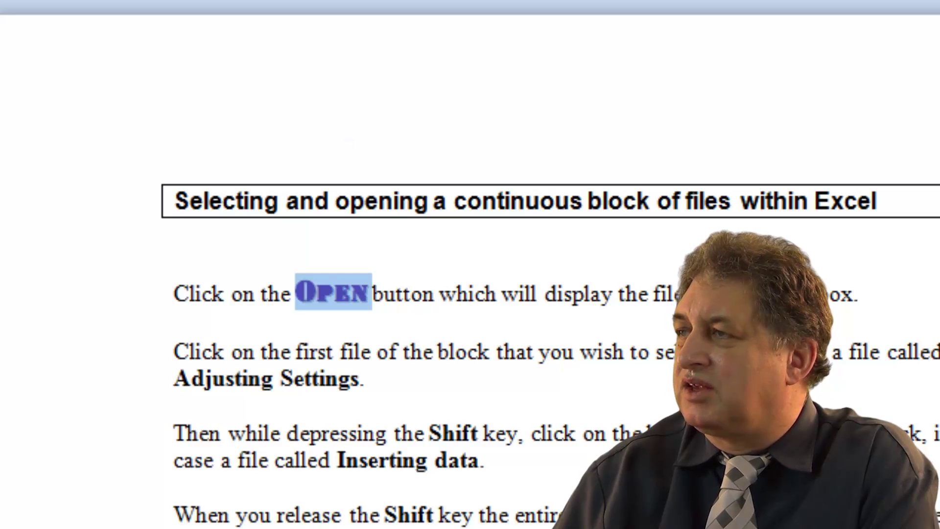
{"action": "left_click", "coordinate": [850, 354]}
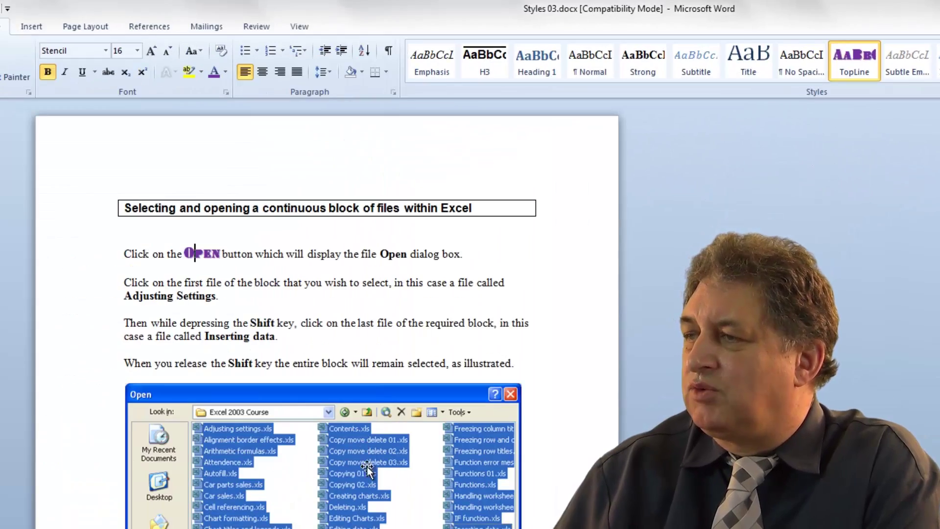
{"action": "scroll", "coordinate": [364, 489], "scroll_direction": "down", "scroll_amount": 3}
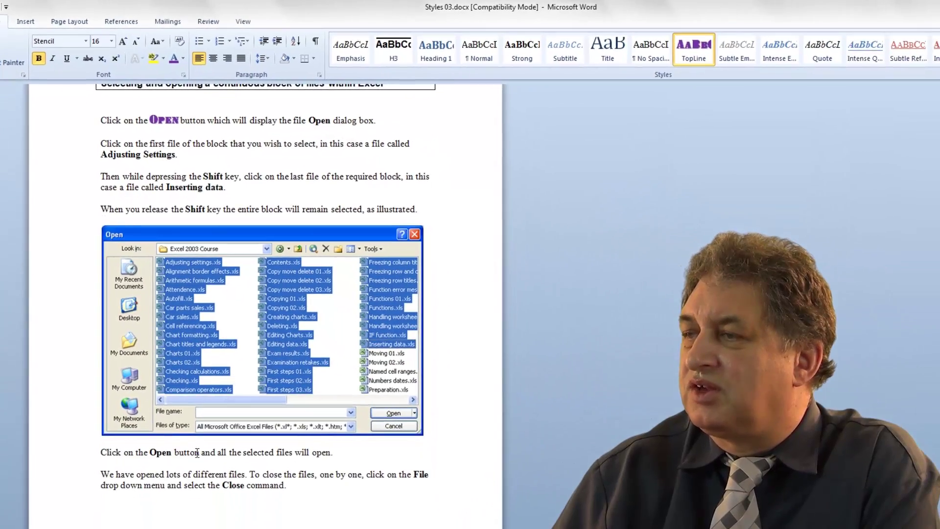
{"action": "left_click_drag", "start_coordinate": [204, 453], "coordinate": [296, 454]}
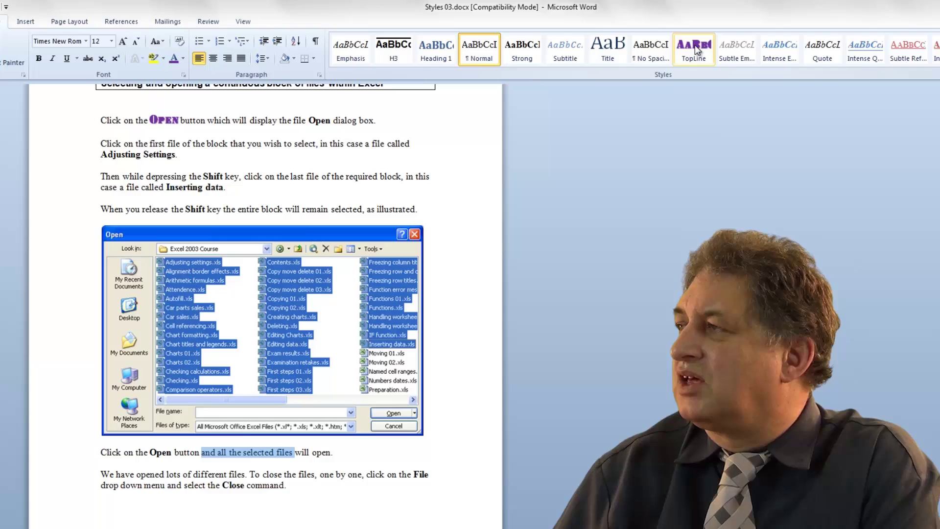
{"action": "left_click", "coordinate": [695, 45]}
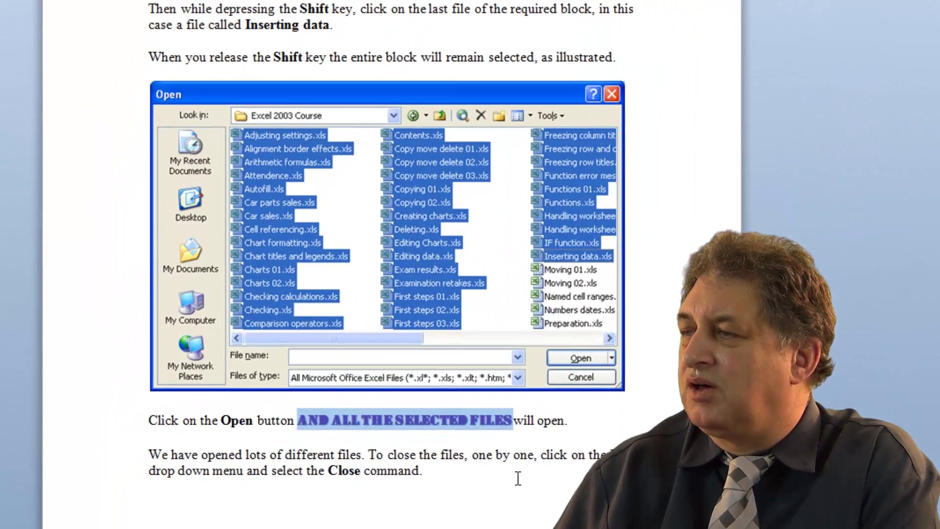
{"action": "left_click", "coordinate": [248, 498]}
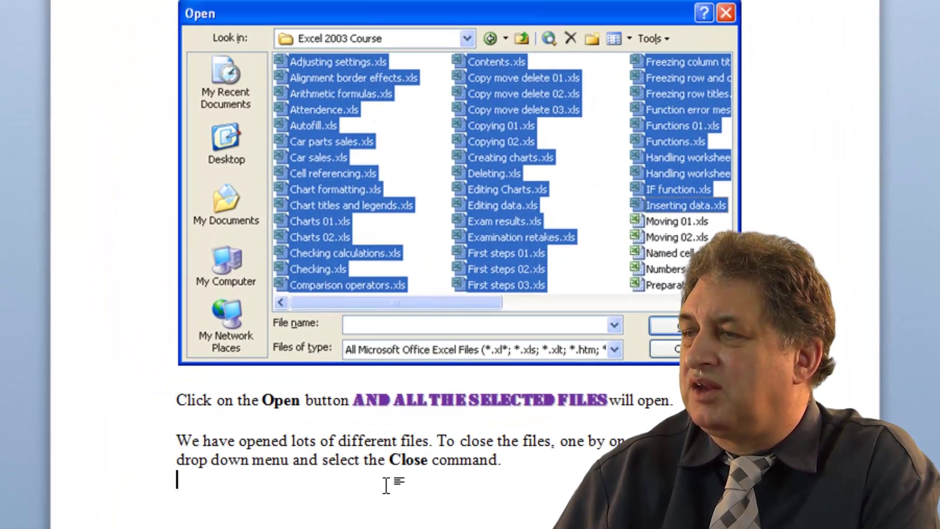
{"action": "scroll", "coordinate": [370, 468], "scroll_direction": "down", "scroll_amount": 2}
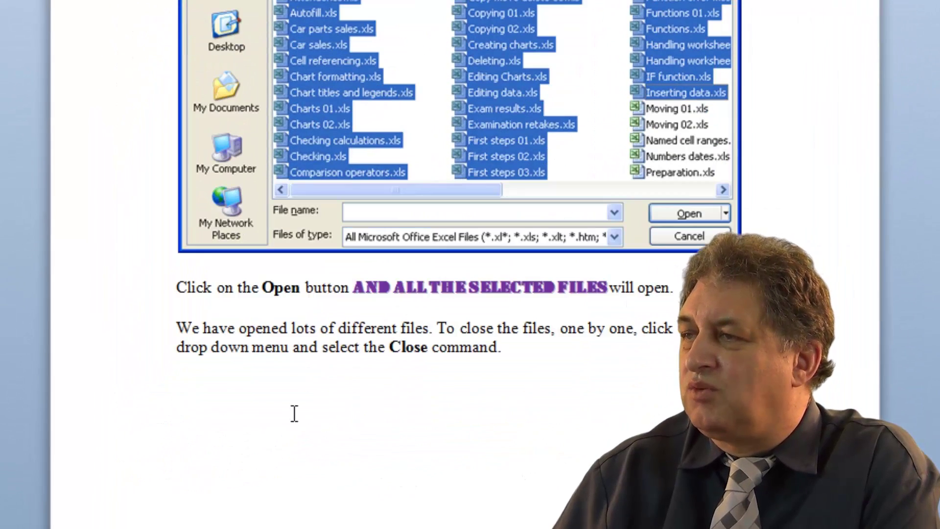
{"action": "double_click", "coordinate": [273, 347]}
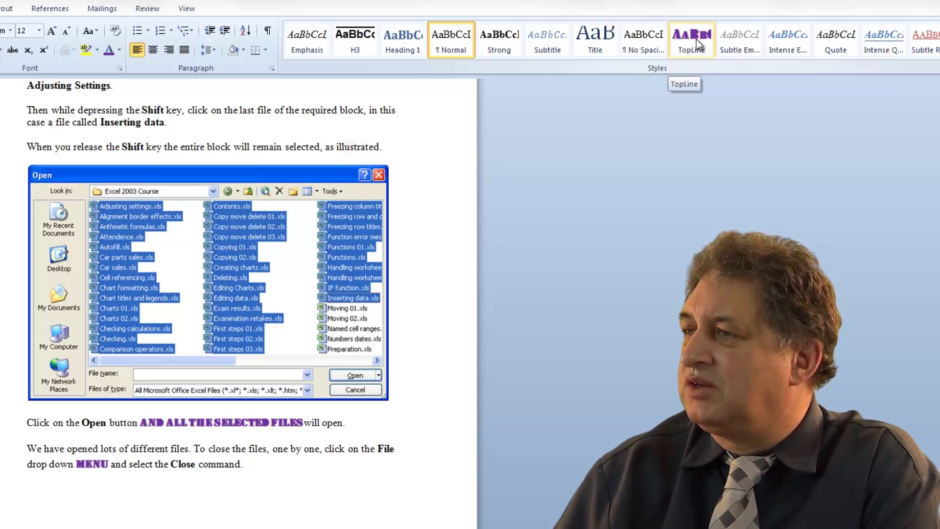
{"action": "left_click", "coordinate": [697, 40]}
{"action": "left_click", "coordinate": [375, 504]}
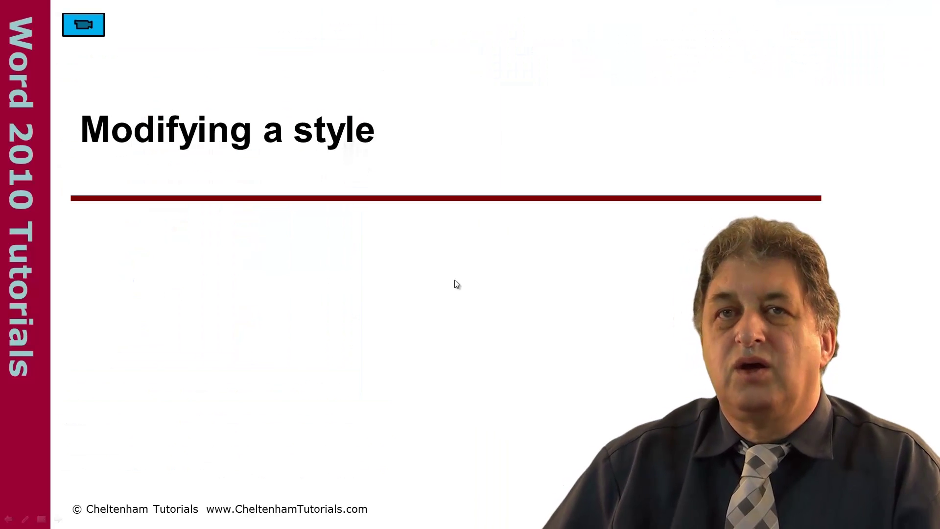
Switch from the title slide to the blank Styles 04.docx document
{"action": "left_click", "coordinate": [84, 27]}
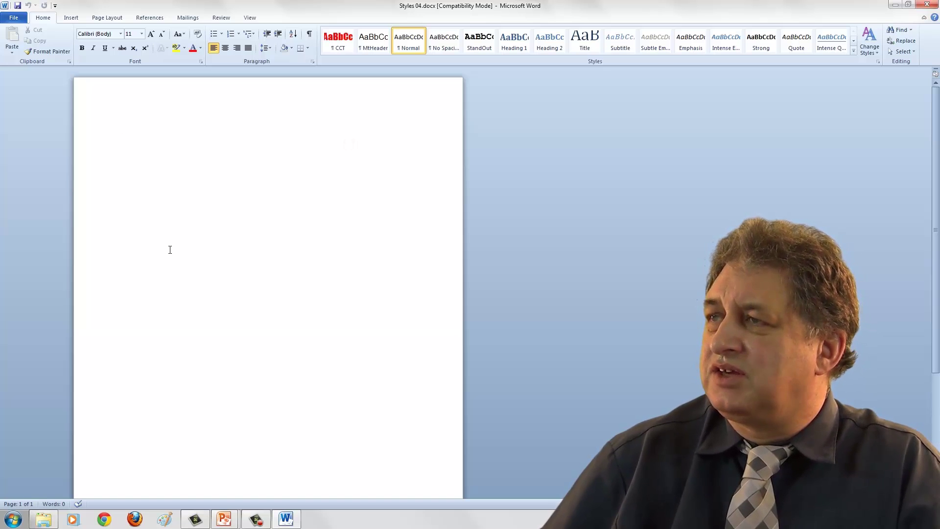
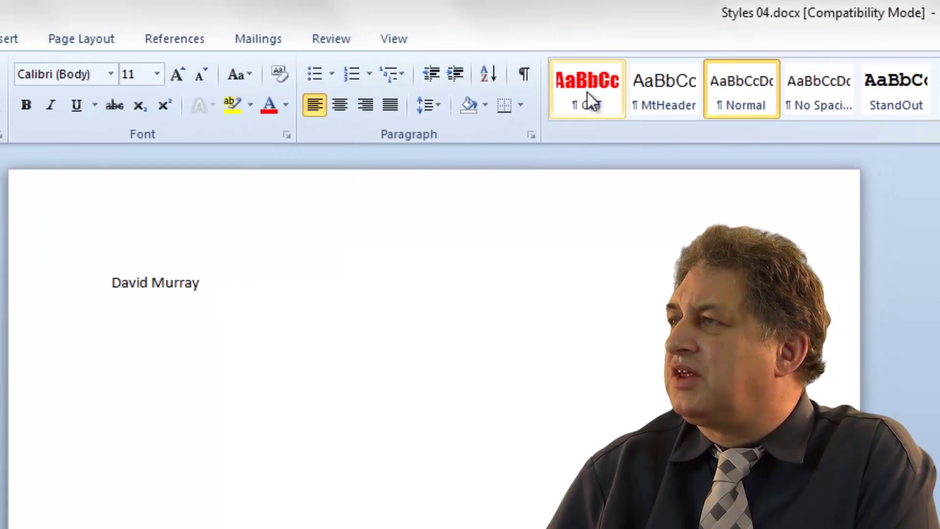
Type a person's name on the blank page and apply the CCT style to it
{"action": "left_click", "coordinate": [587, 92]}
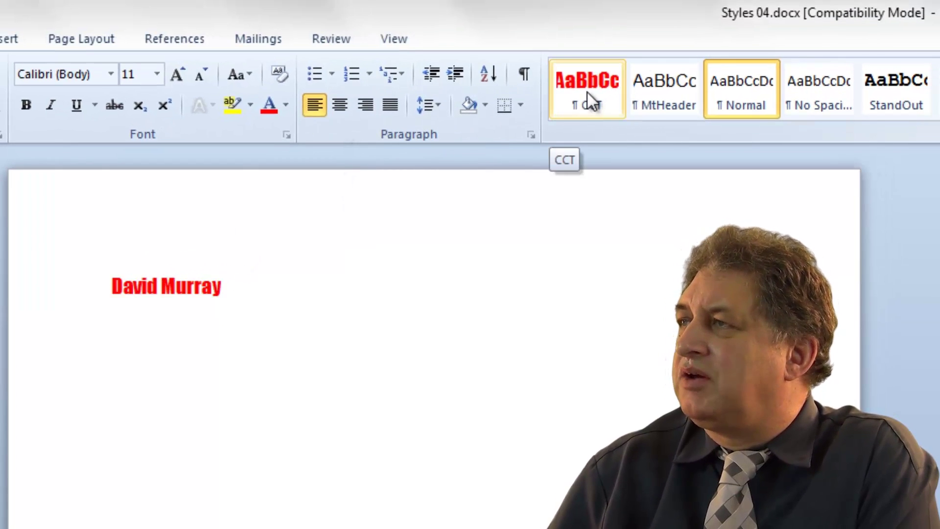
{"action": "left_click", "coordinate": [587, 92]}
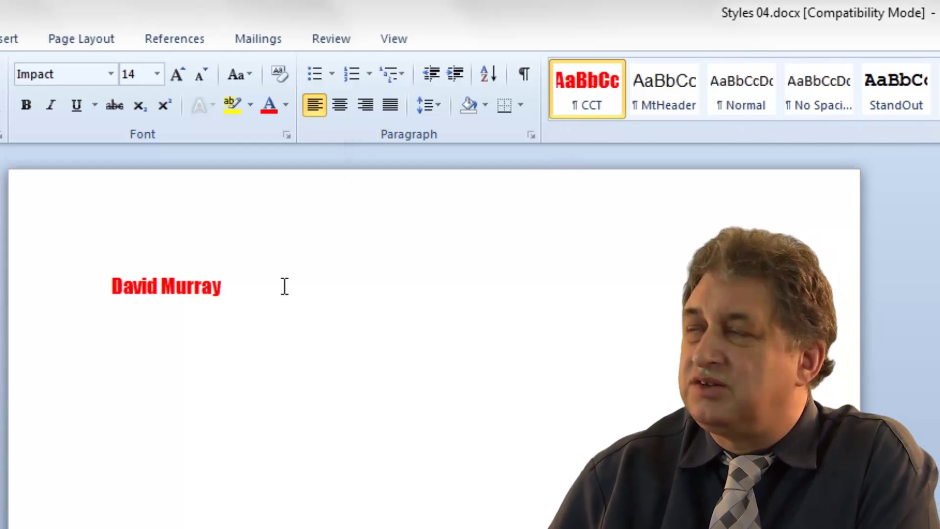
Modify the CCT style to 24 pt italic in dark blue Text 2
{"action": "right_click", "coordinate": [586, 84]}
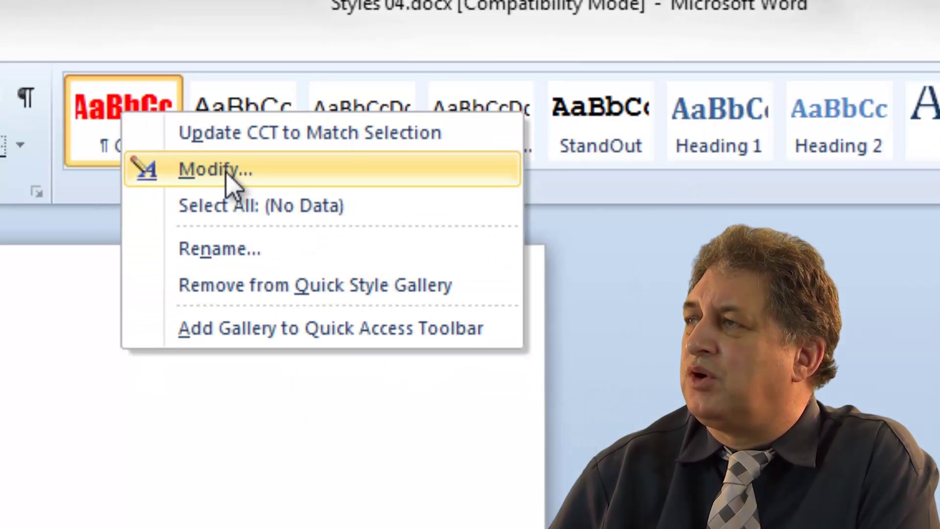
{"action": "left_click", "coordinate": [244, 206]}
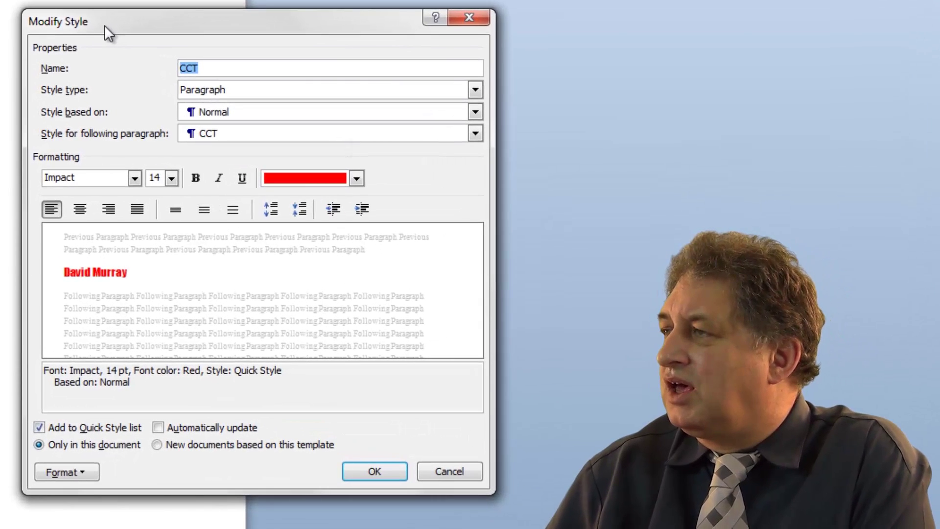
{"action": "left_click", "coordinate": [171, 179]}
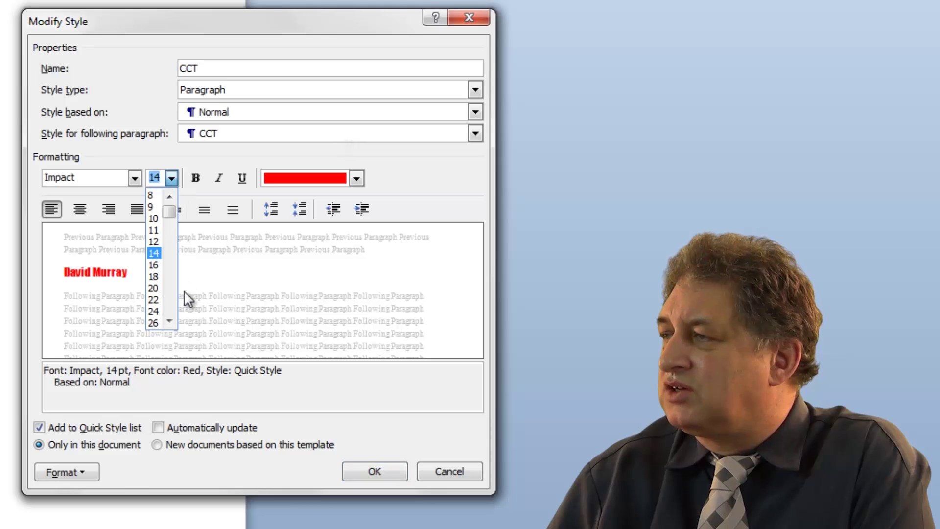
{"action": "left_click", "coordinate": [154, 311]}
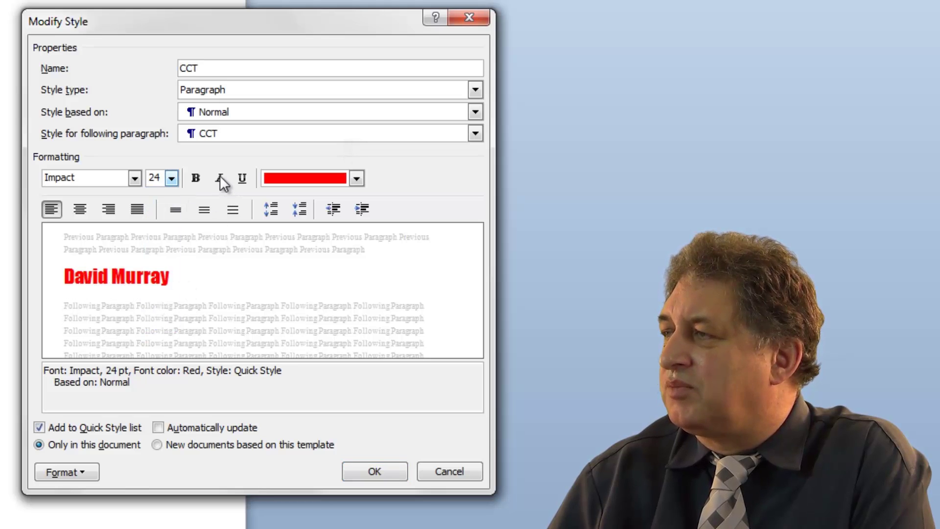
{"action": "left_click", "coordinate": [219, 177]}
{"action": "left_click", "coordinate": [357, 178]}
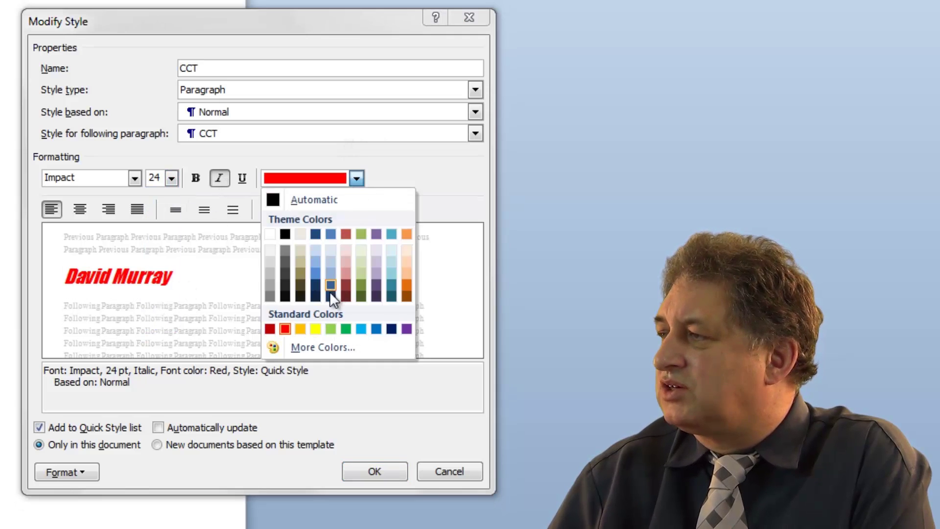
{"action": "left_click", "coordinate": [318, 285]}
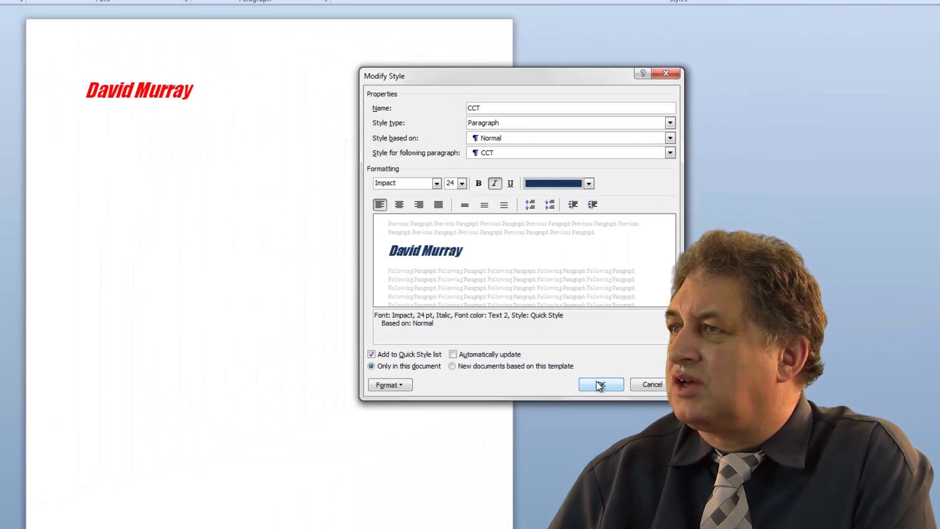
{"action": "left_click", "coordinate": [599, 385]}
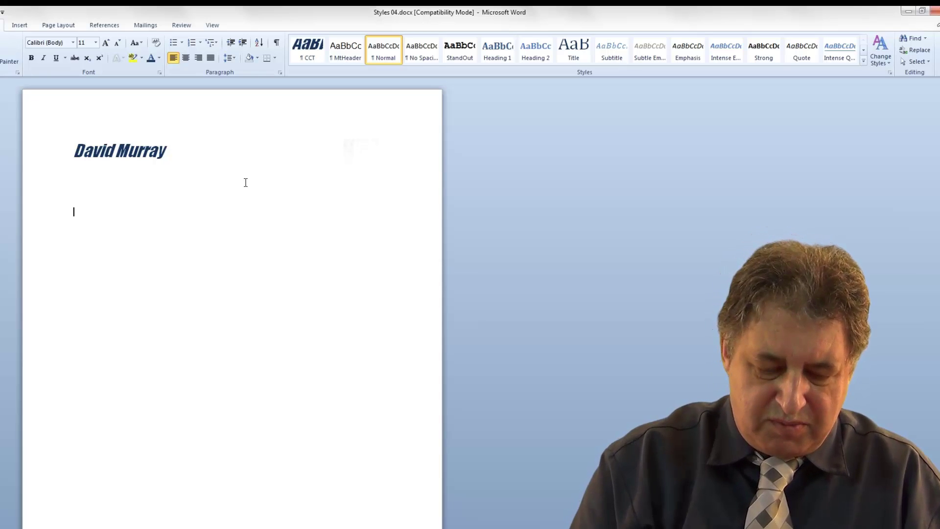
Type 'Cheltenham Group' on the empty line and format it with the CCT style
{"action": "type", "text": "Cheltenham Group"}
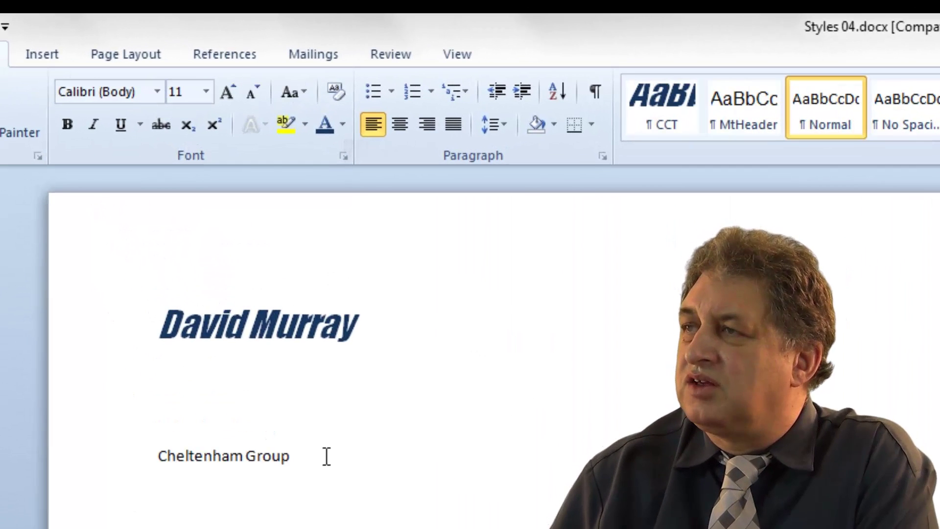
{"action": "left_click", "coordinate": [257, 456]}
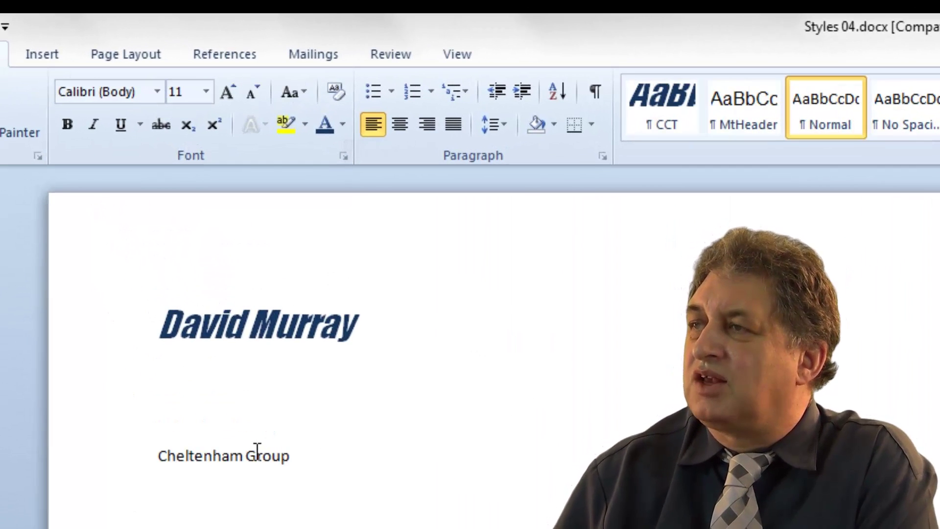
{"action": "left_click", "coordinate": [668, 101]}
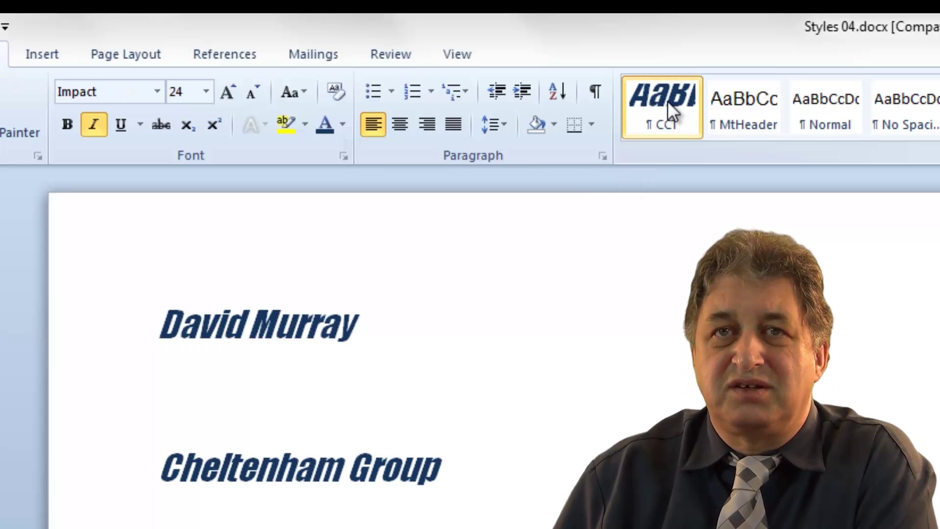
{"action": "key", "text": "Up"}
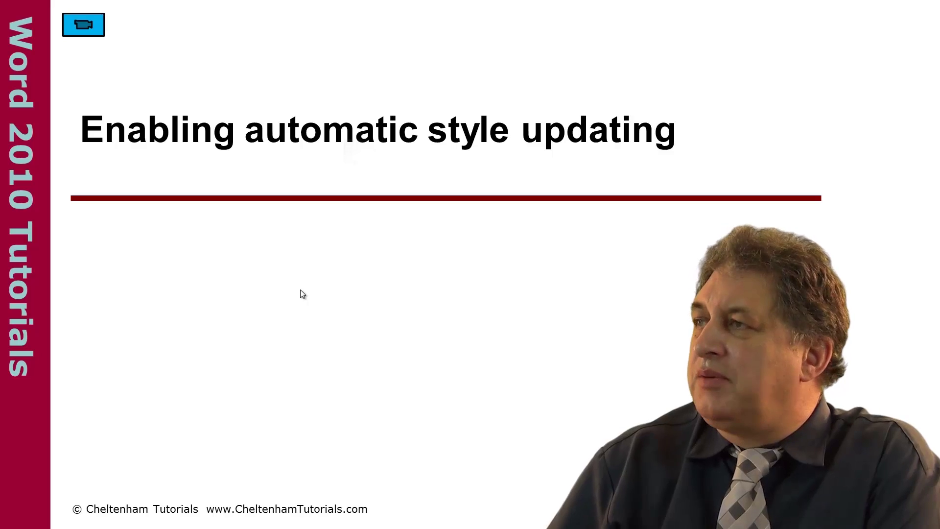
{"action": "left_click", "coordinate": [83, 24]}
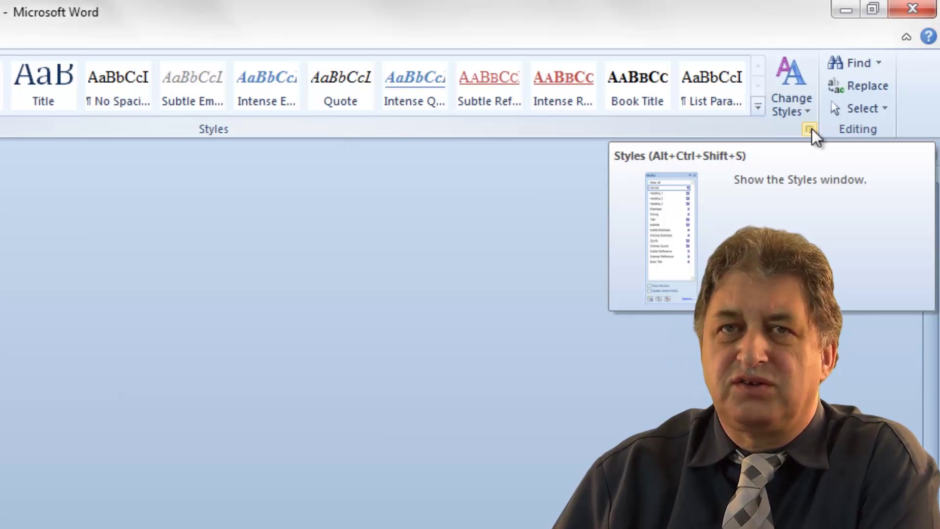
Open the Styles pane and bring up Modify Style for CCT, currently Arial 14 pt bold red
{"action": "left_click", "coordinate": [811, 129]}
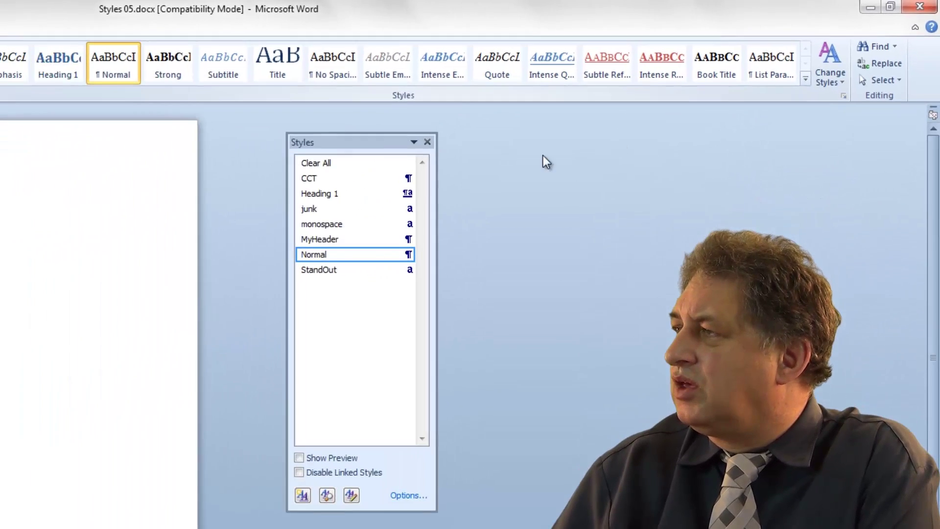
{"action": "mouse_move", "coordinate": [347, 172]}
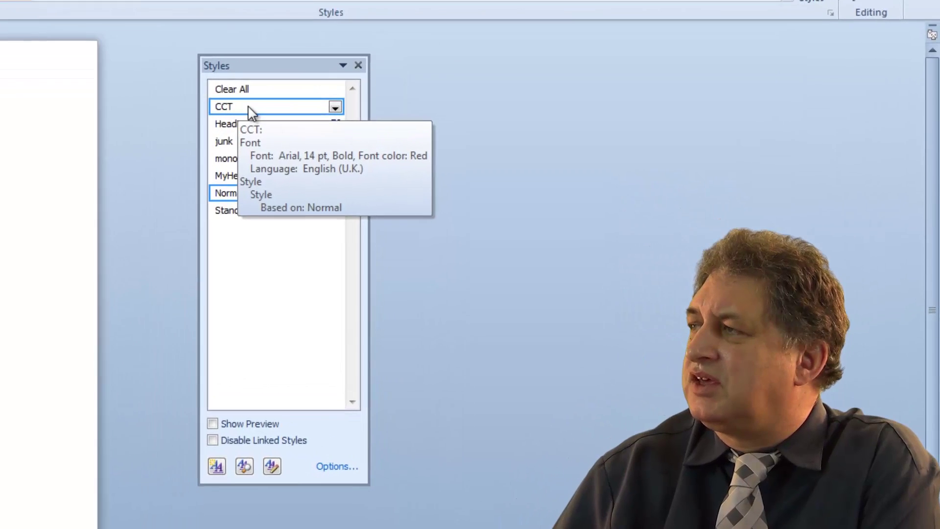
{"action": "right_click", "coordinate": [248, 107]}
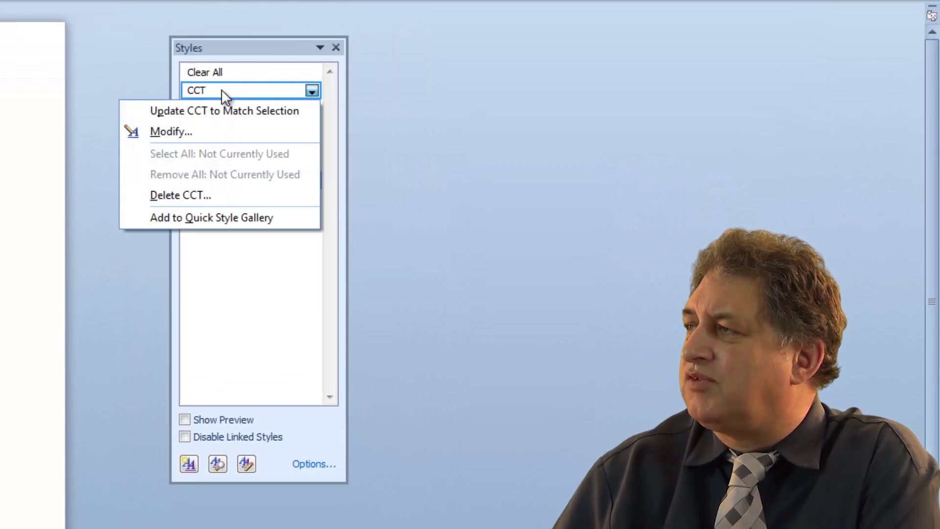
{"action": "left_click", "coordinate": [193, 130]}
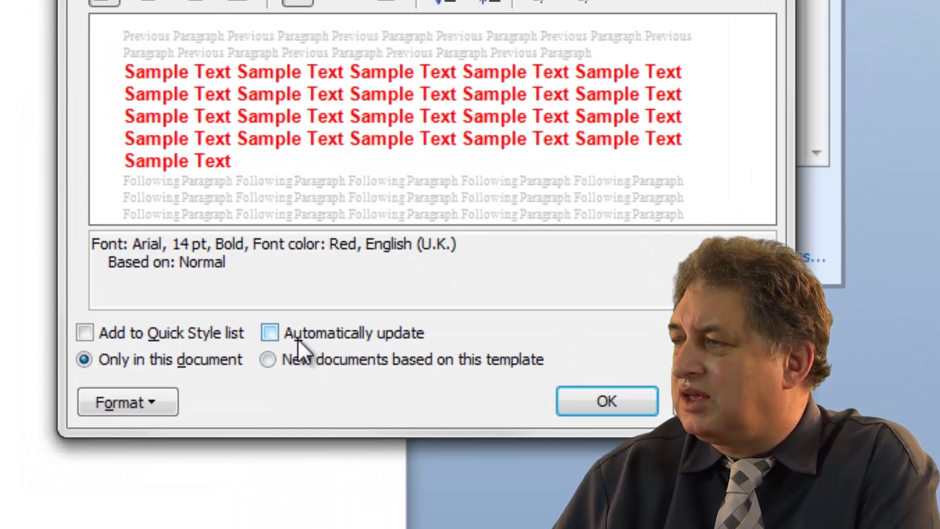
Enable Automatically update on the CCT style and accept the changes
{"action": "left_click", "coordinate": [271, 333]}
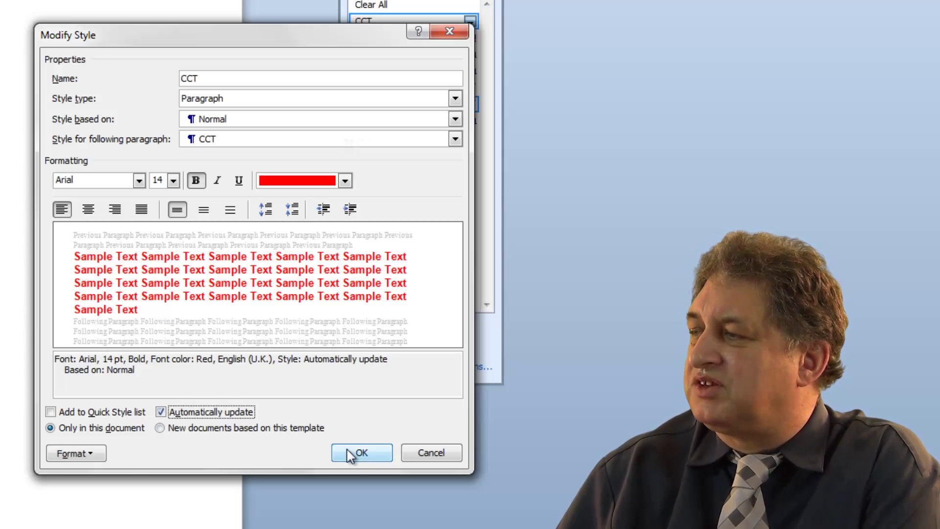
{"action": "left_click", "coordinate": [422, 455]}
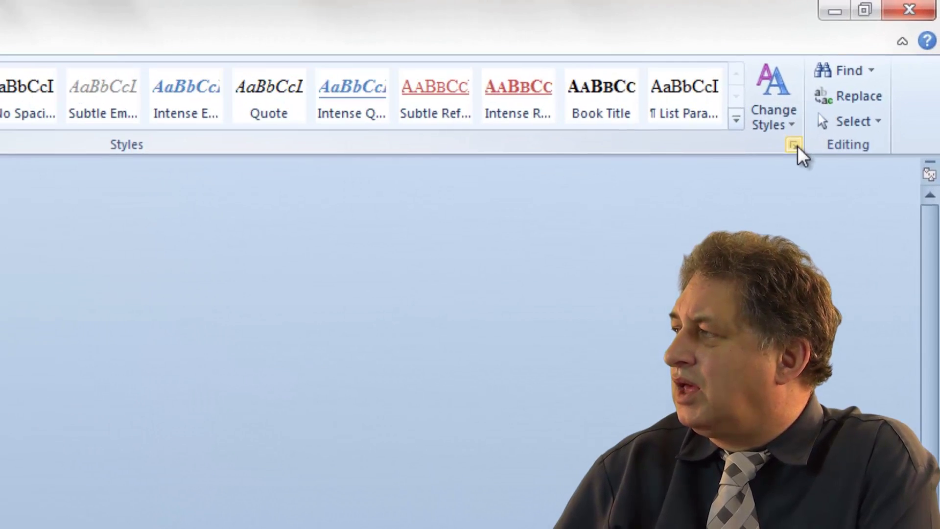
Delete the junk style from the Styles pane and confirm its removal
{"action": "left_click", "coordinate": [793, 145]}
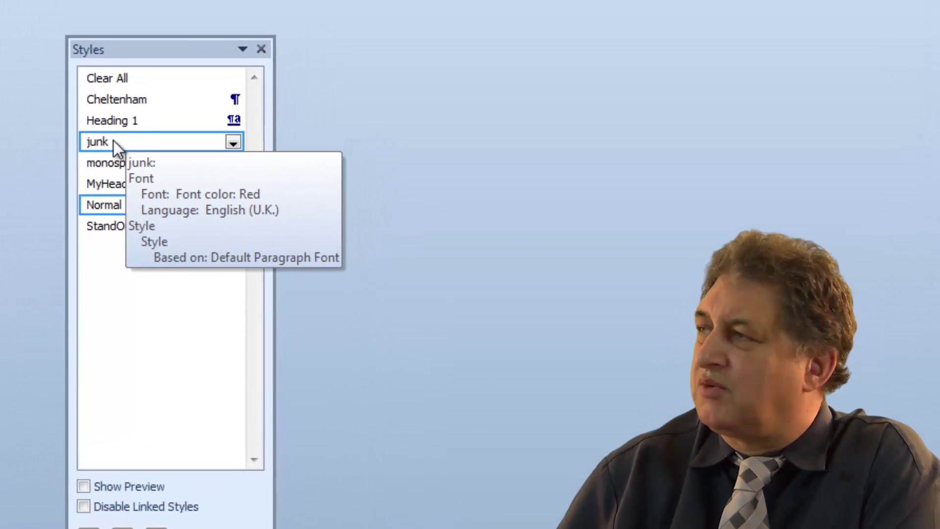
{"action": "right_click", "coordinate": [81, 145]}
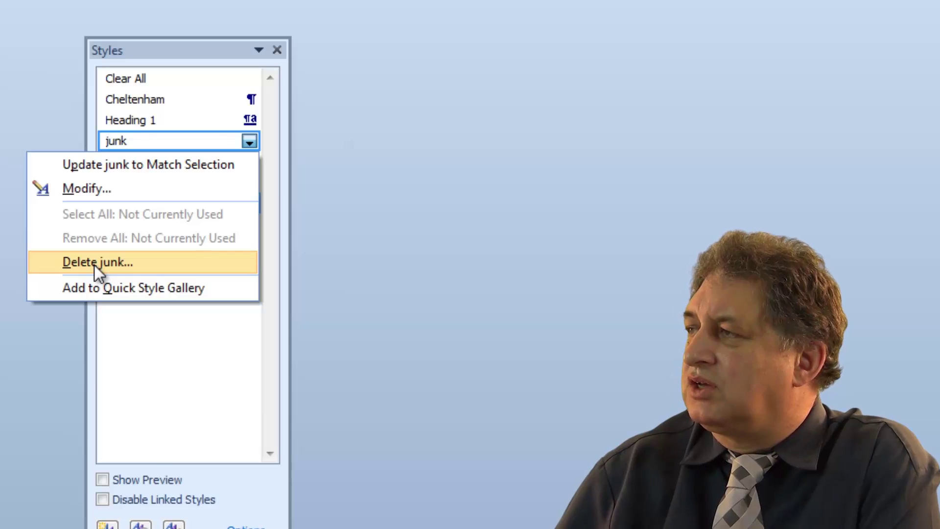
{"action": "left_click", "coordinate": [94, 264]}
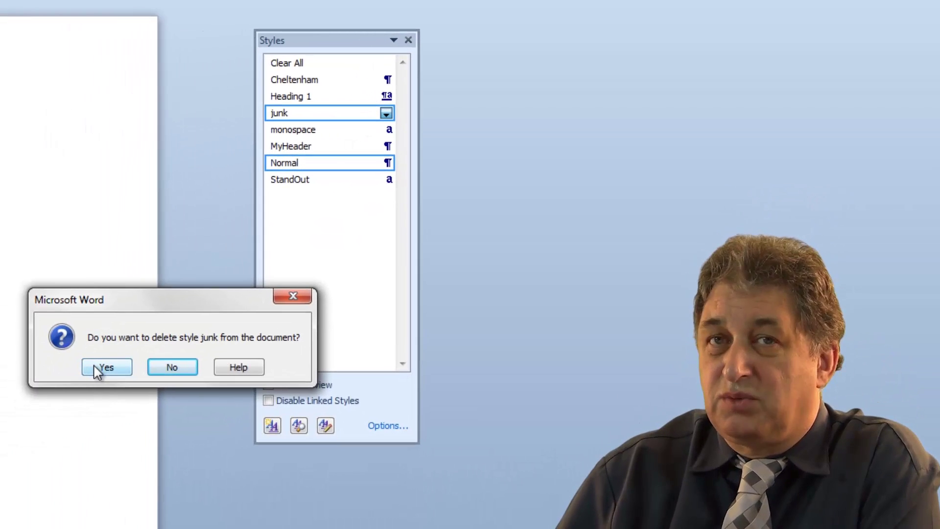
{"action": "left_click", "coordinate": [101, 368]}
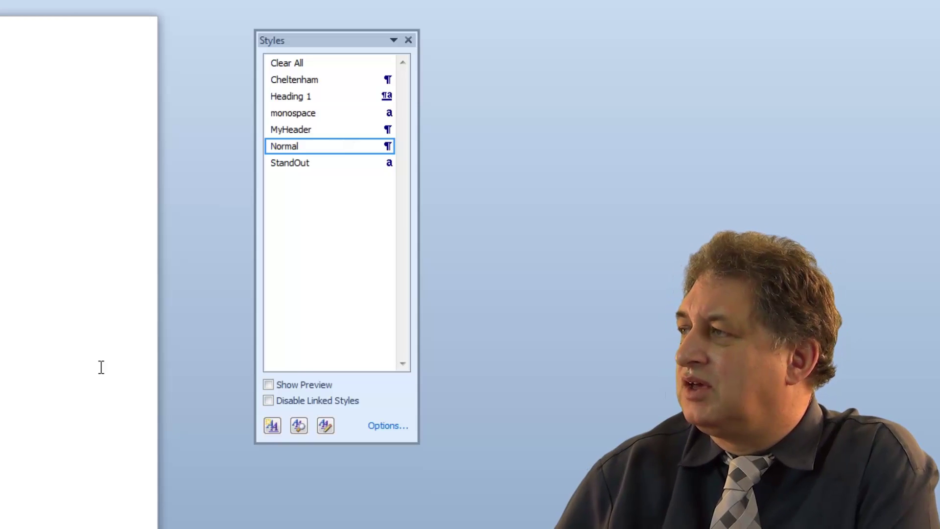
Choose Delete StandOut... from the StandOut style's menu in the Styles pane
{"action": "mouse_move", "coordinate": [314, 155]}
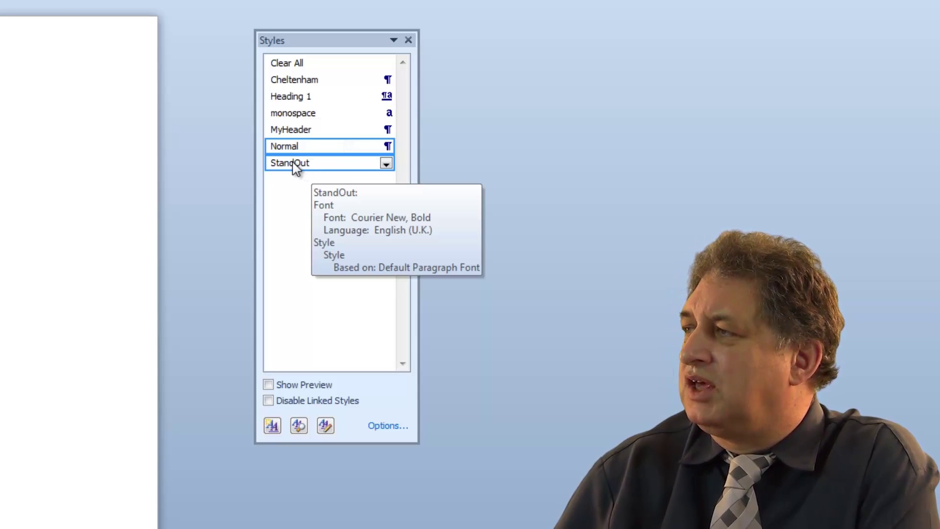
{"action": "right_click", "coordinate": [296, 167]}
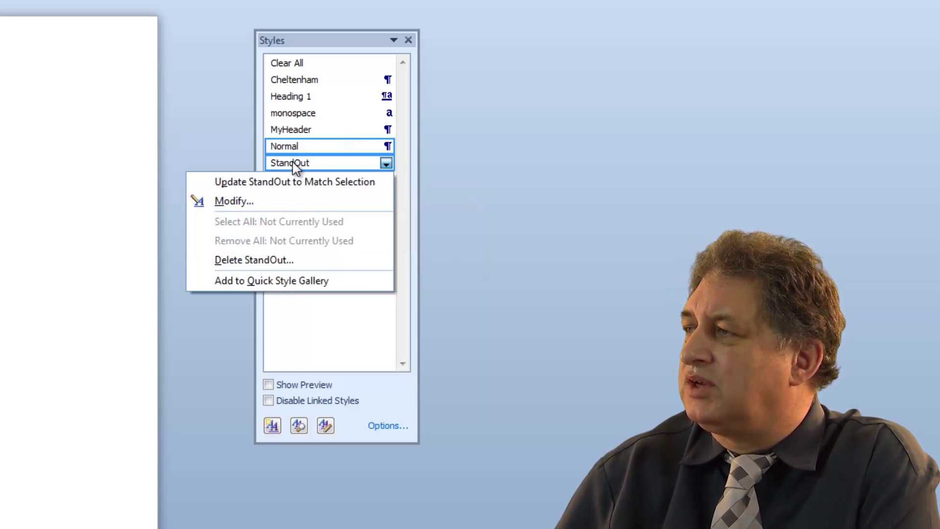
{"action": "left_click", "coordinate": [252, 262]}
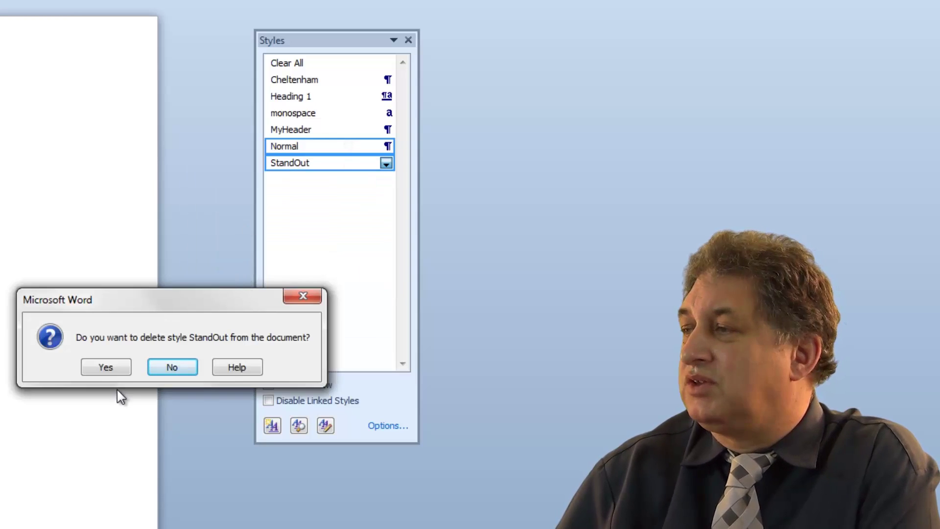